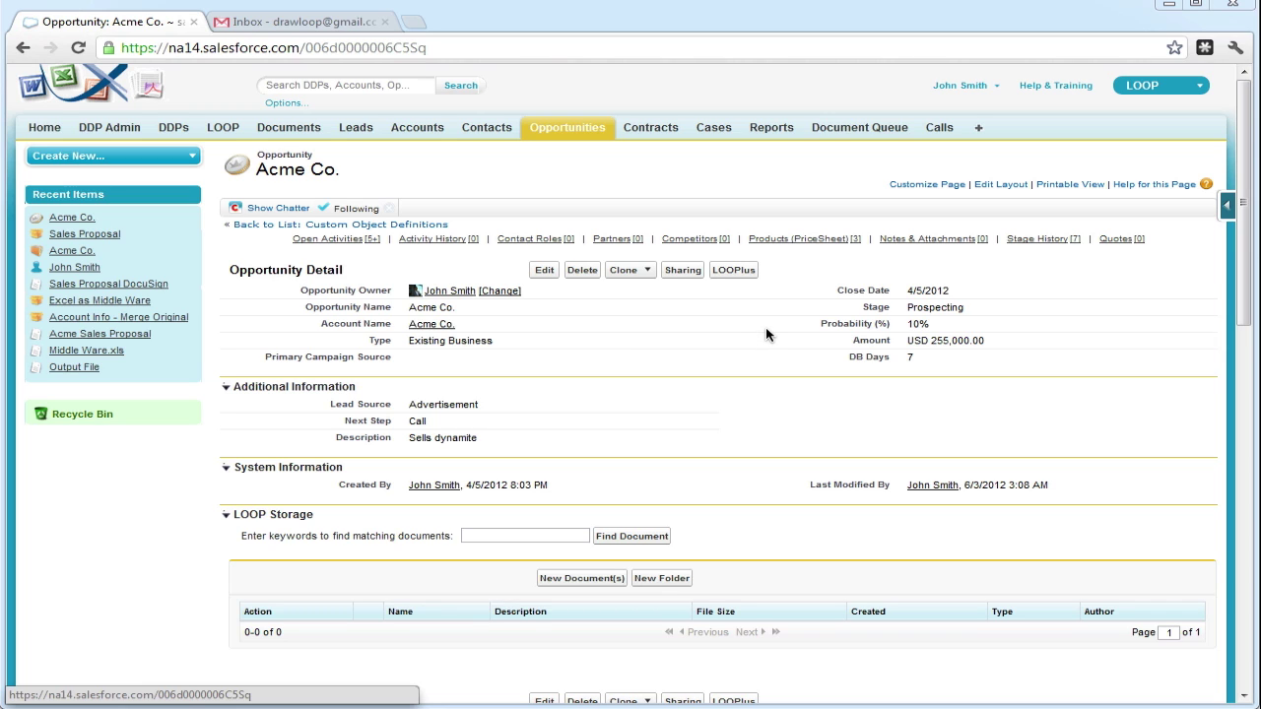
Check the opportunity's Prospecting stage, view the Acme Co. account, then return to the opportunity.
left_click_drag(978, 310, 921, 308)
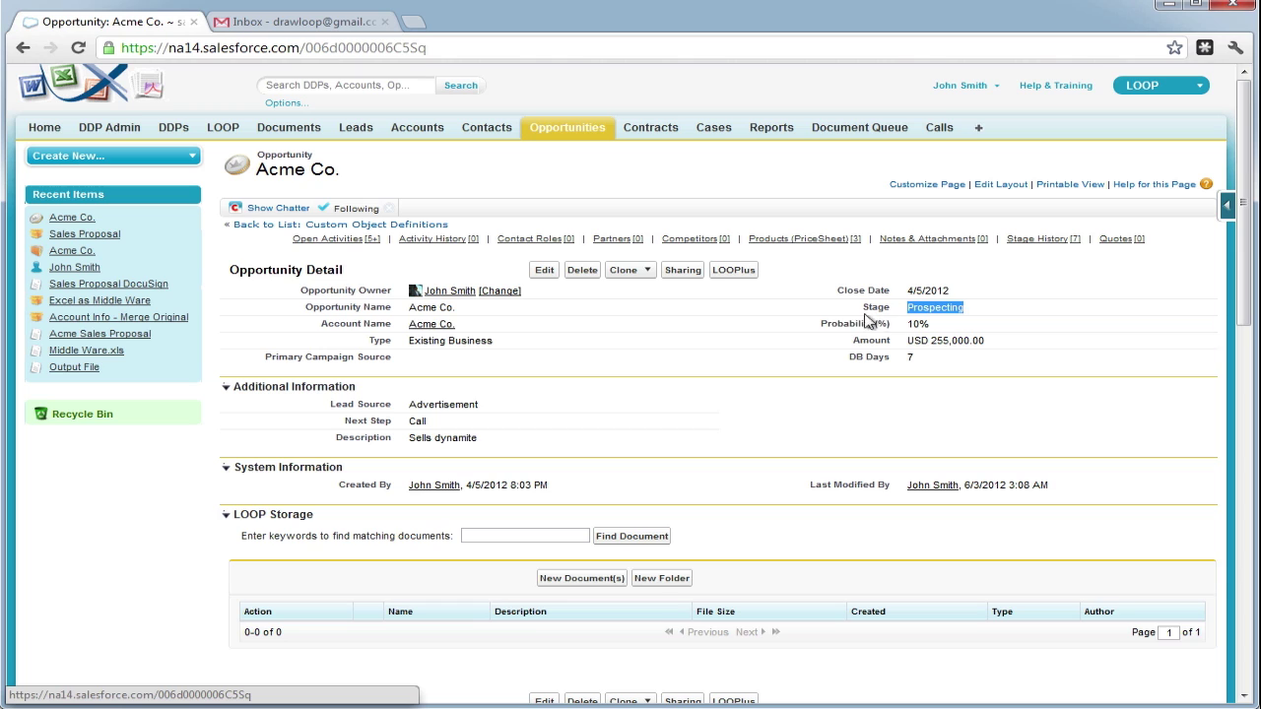
mouse_move(899, 244)
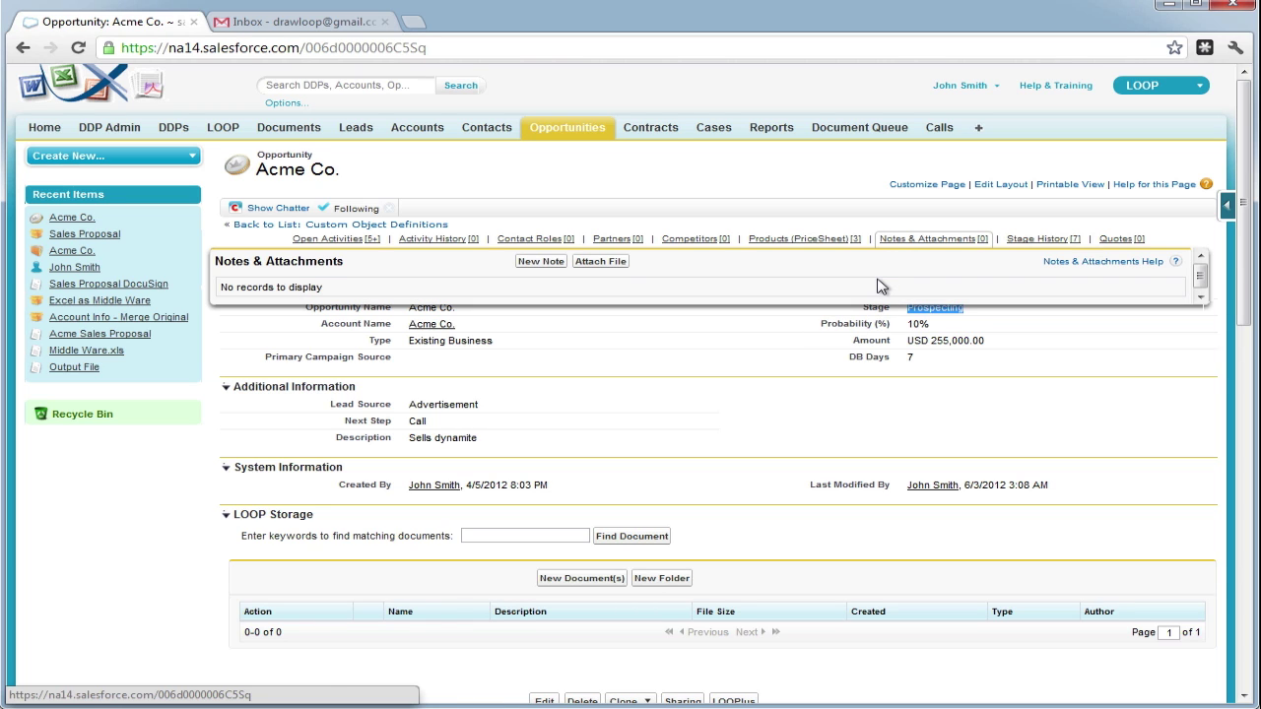
left_click(449, 326)
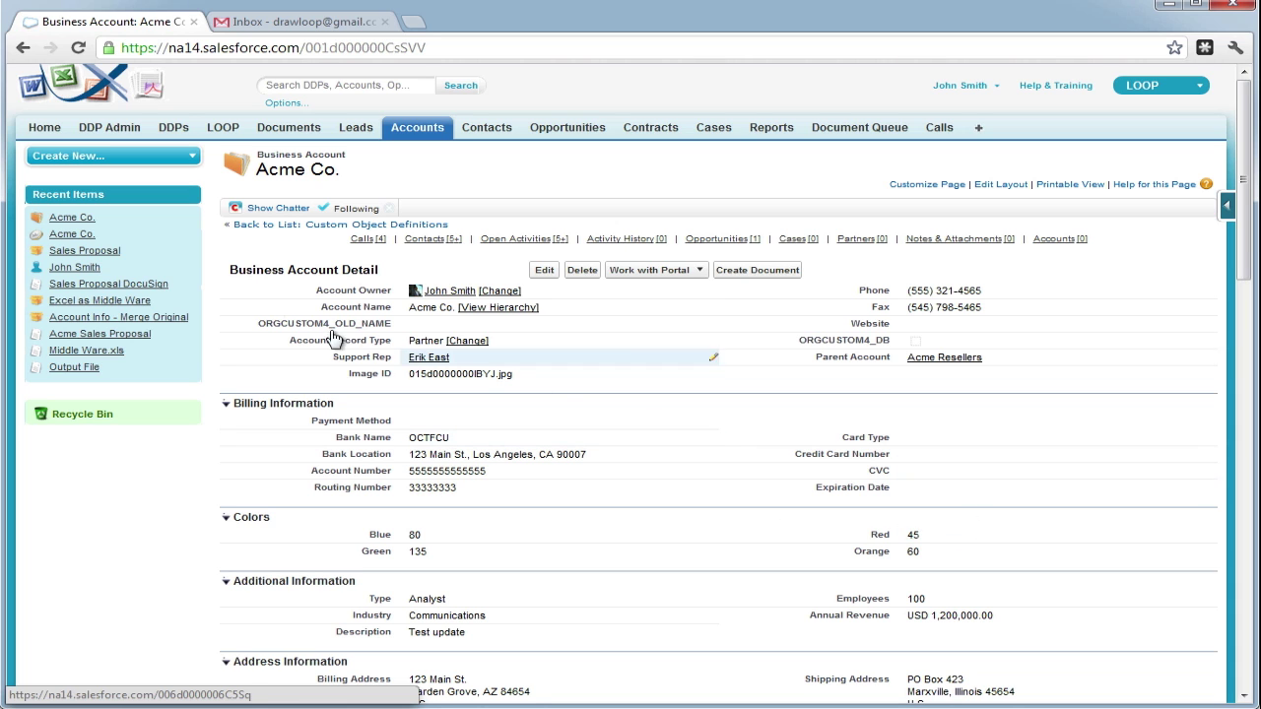
left_click(74, 234)
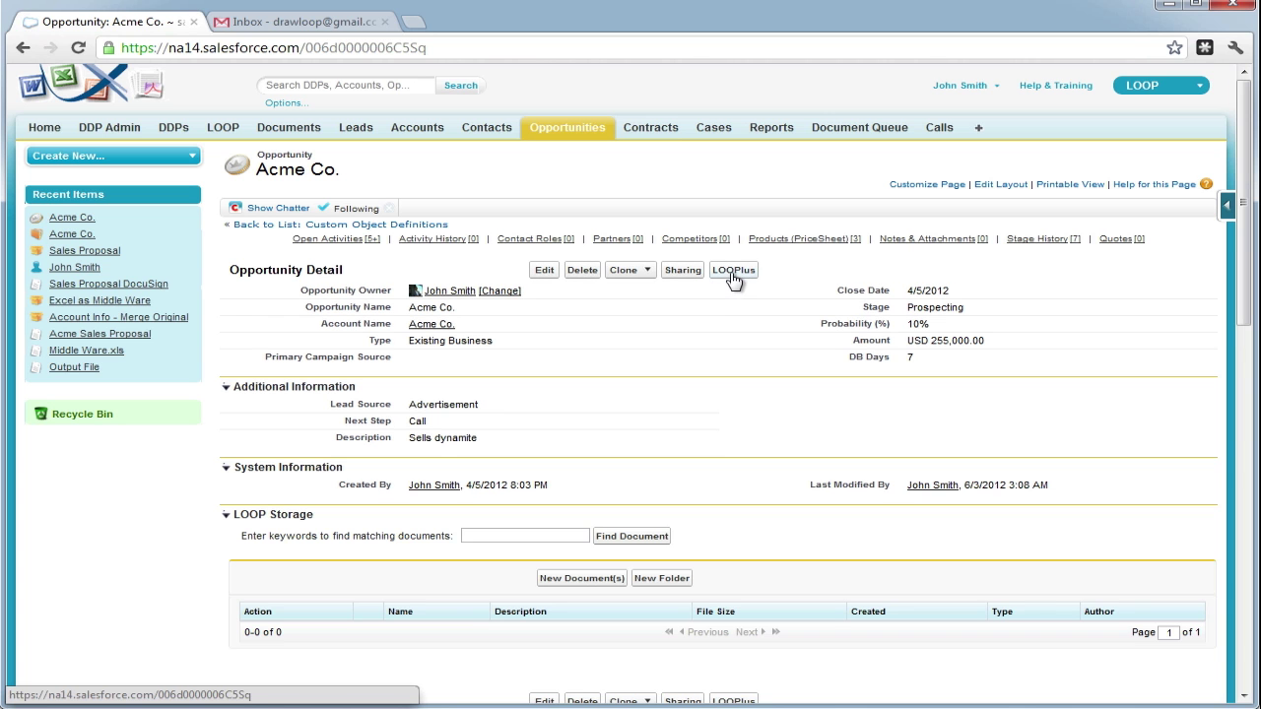
Run LOOPlus for the client contact with the Sales Proposal DDP, sent for eSignature.
left_click(732, 271)
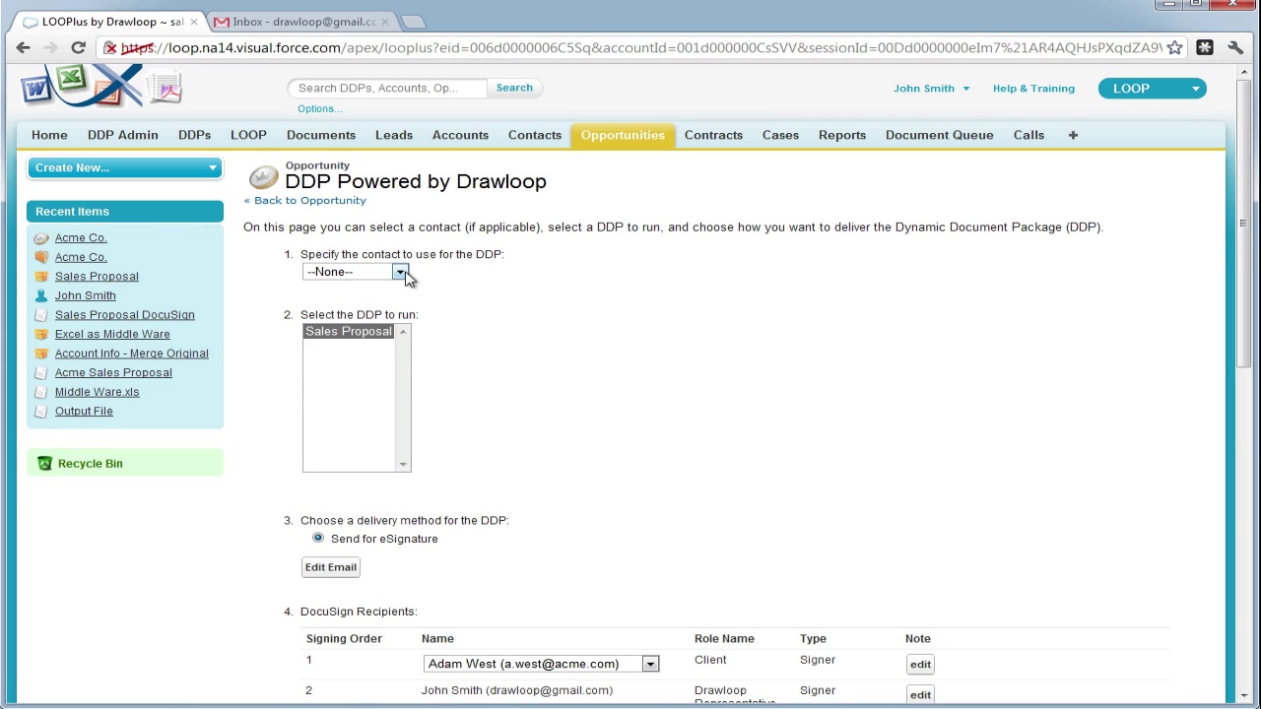
left_click(402, 273)
left_click(386, 318)
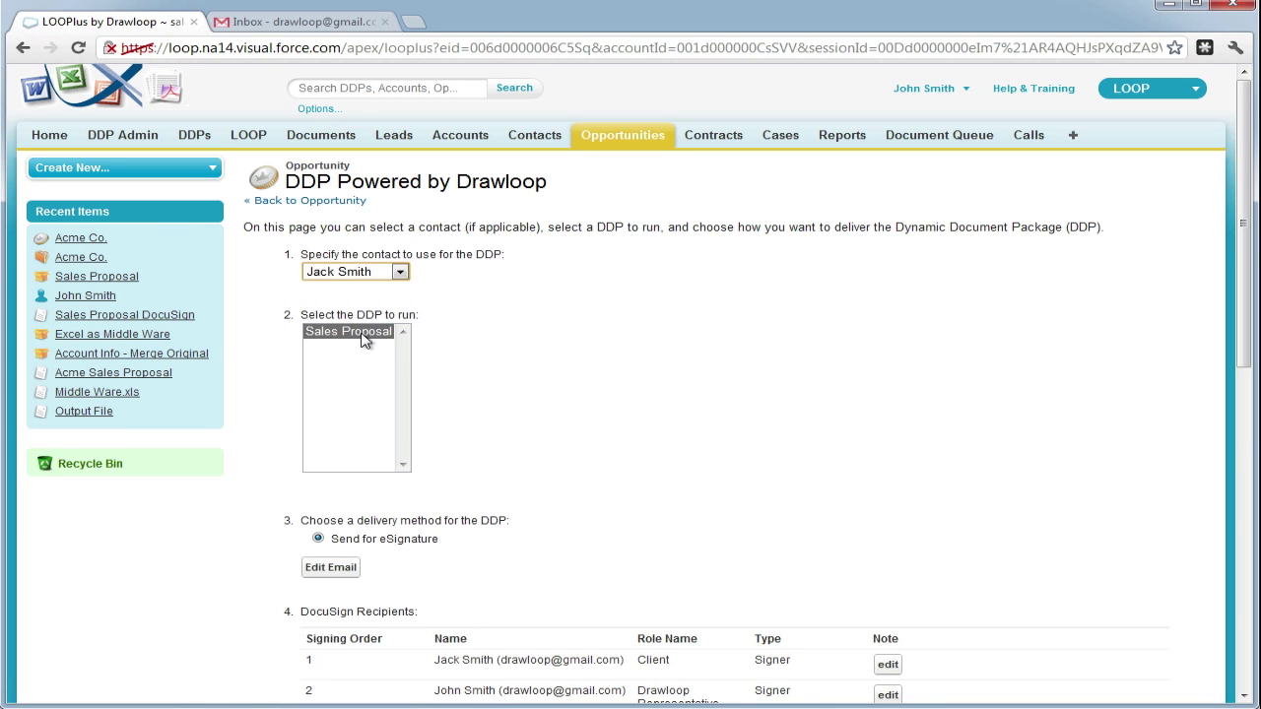
left_click(360, 332)
scroll(456, 399, "down", 1)
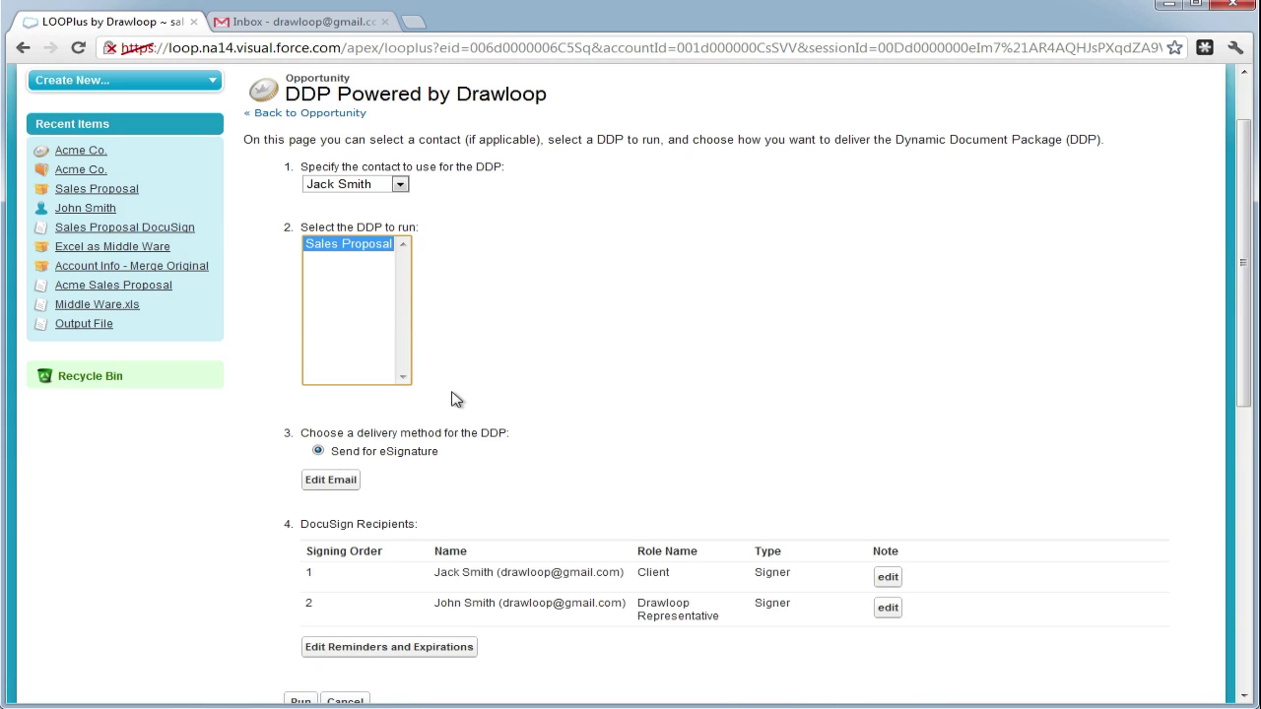
scroll(452, 423, "down", 1)
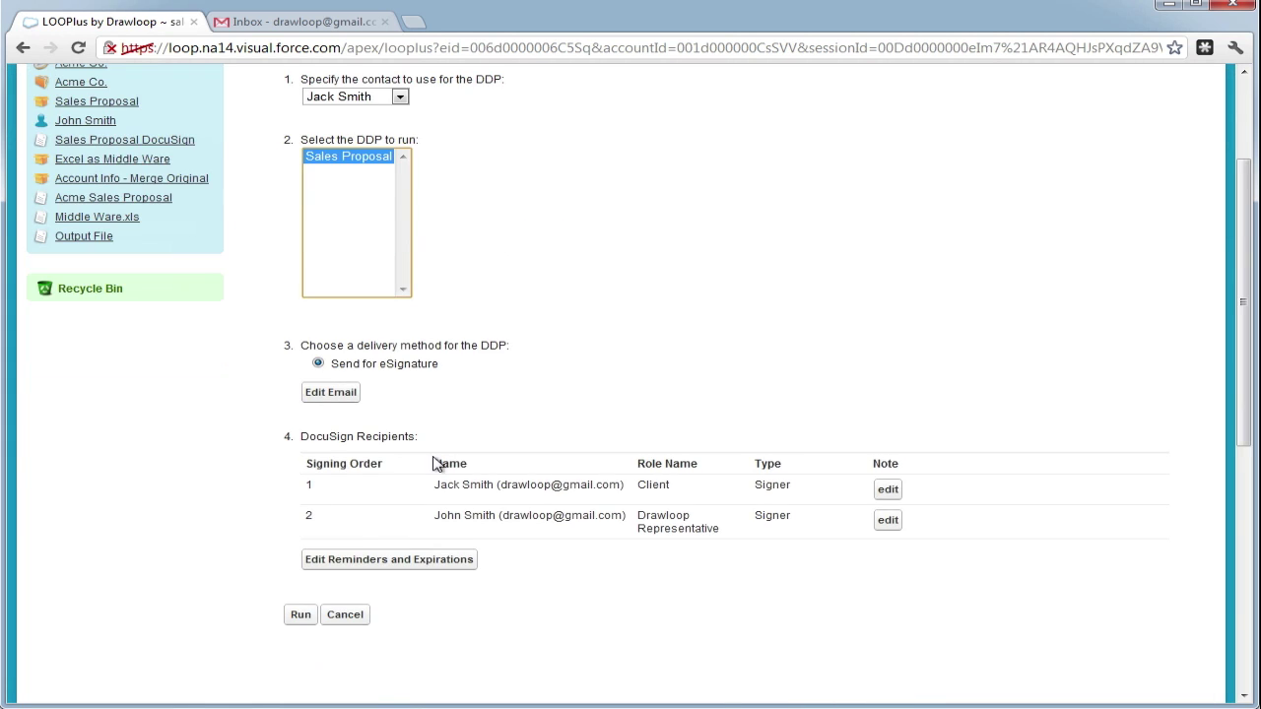
left_click(301, 616)
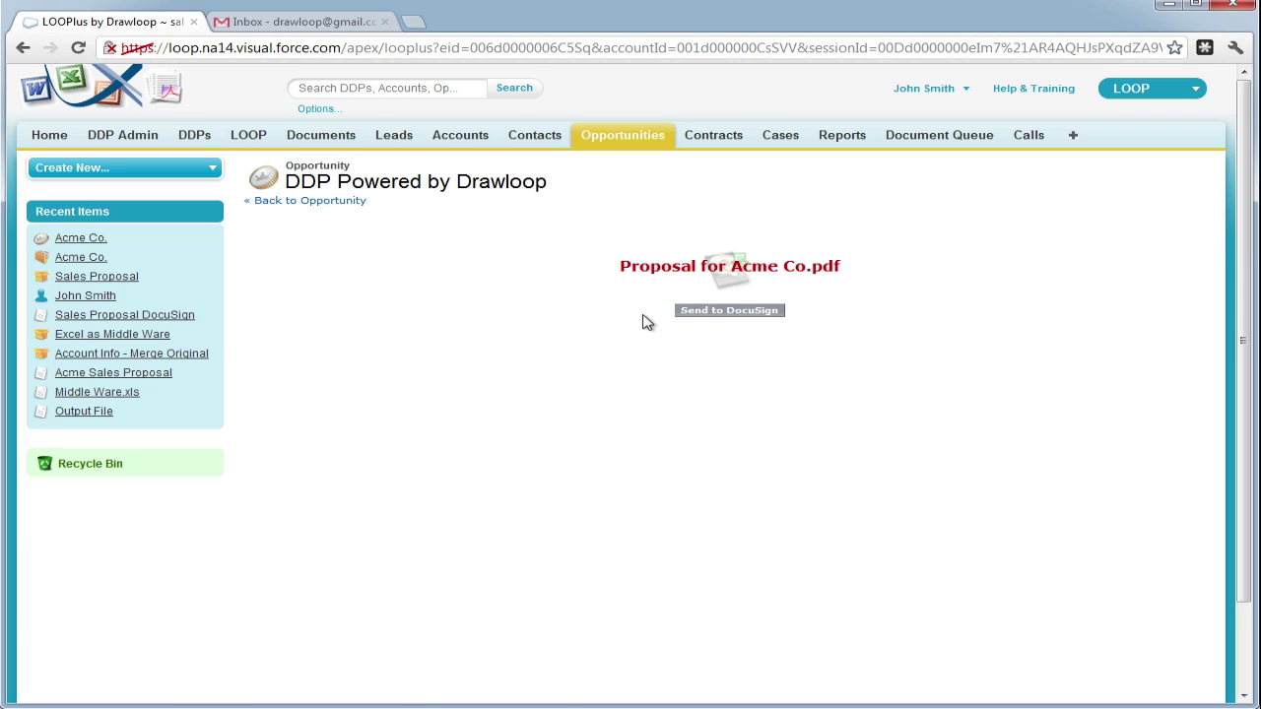
Download Proposal for Acme Co.pdf, review it in the PDF viewer, and close it.
left_click(647, 273)
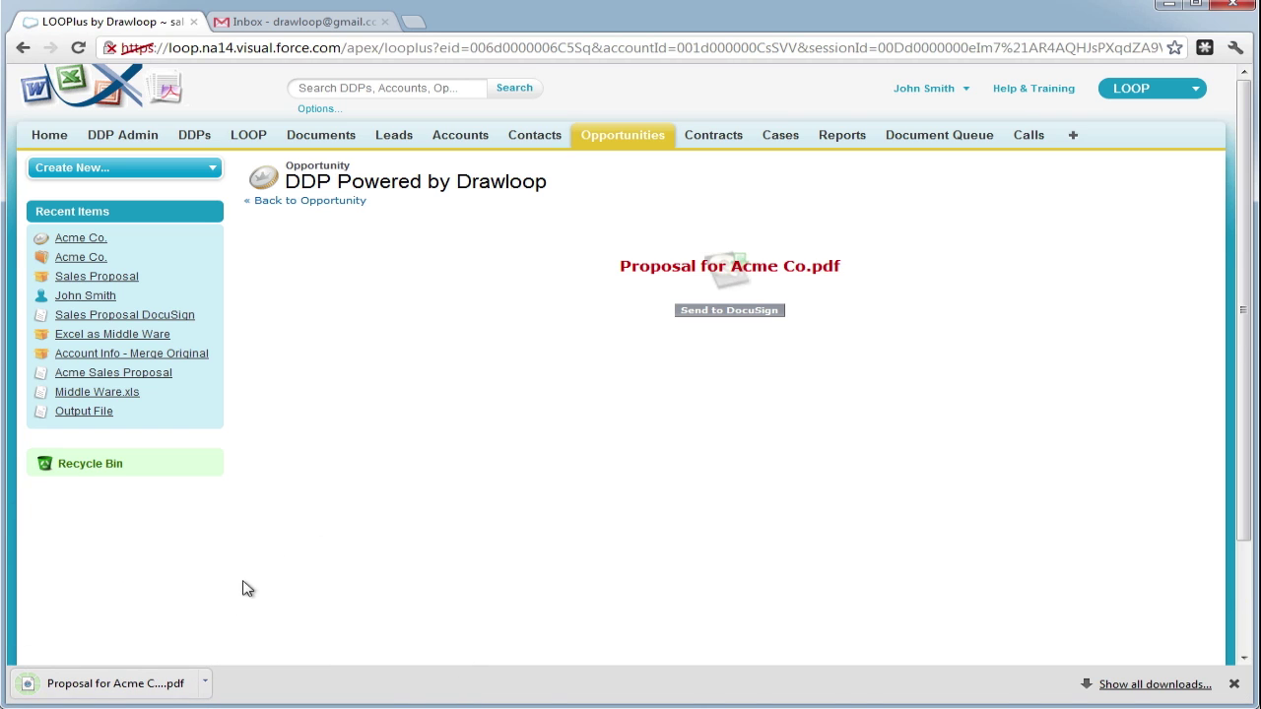
left_click(141, 685)
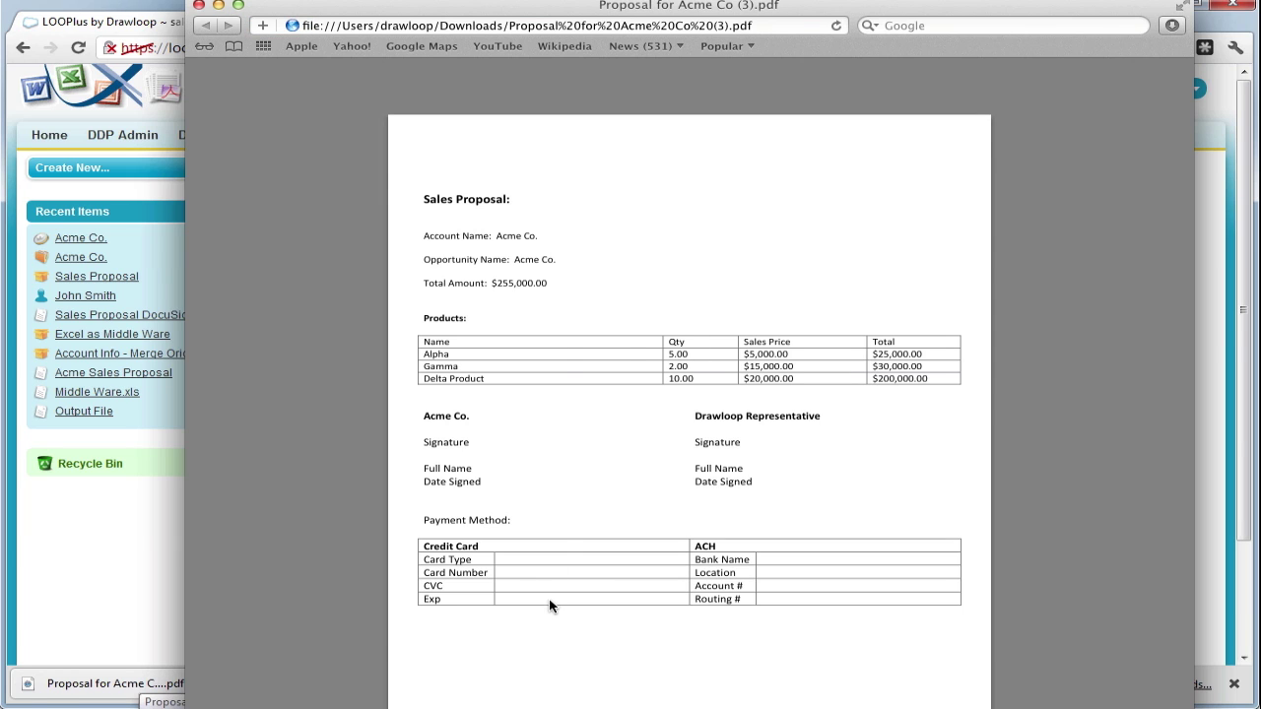
left_click(198, 6)
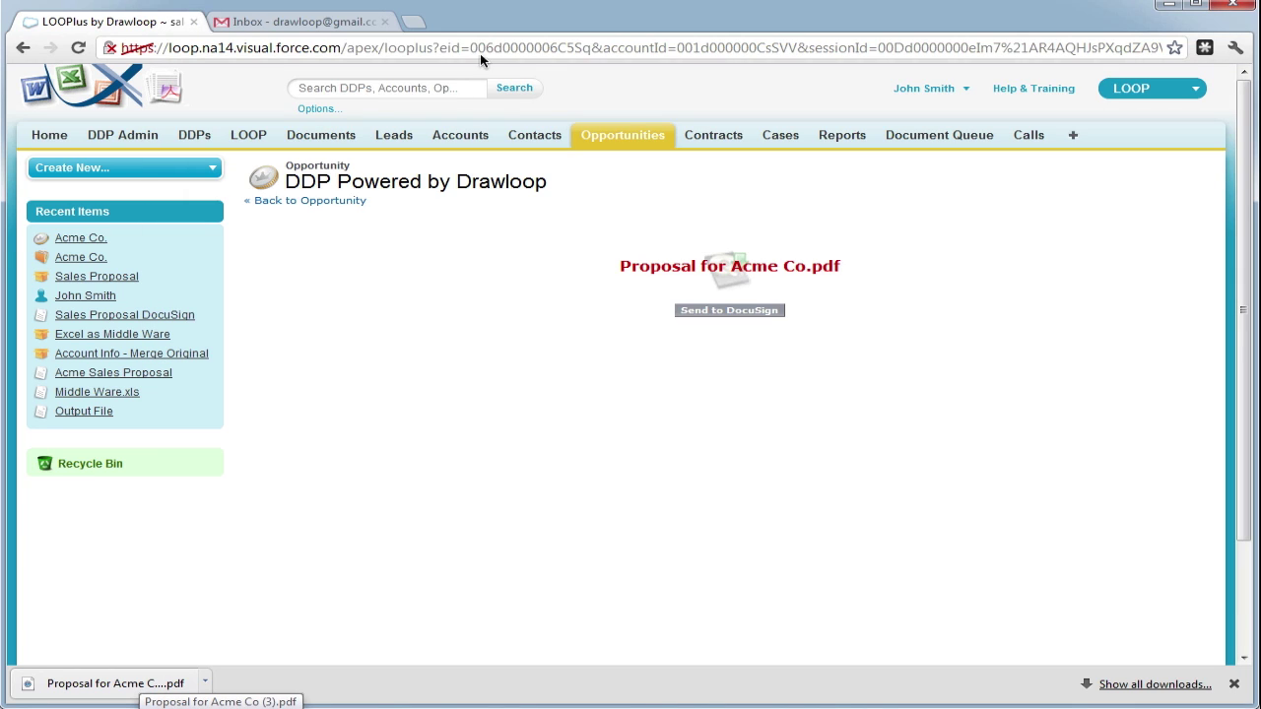
Submit the proposal to DocuSign, then open Review Documents from the Gmail signing-request email.
left_click(771, 311)
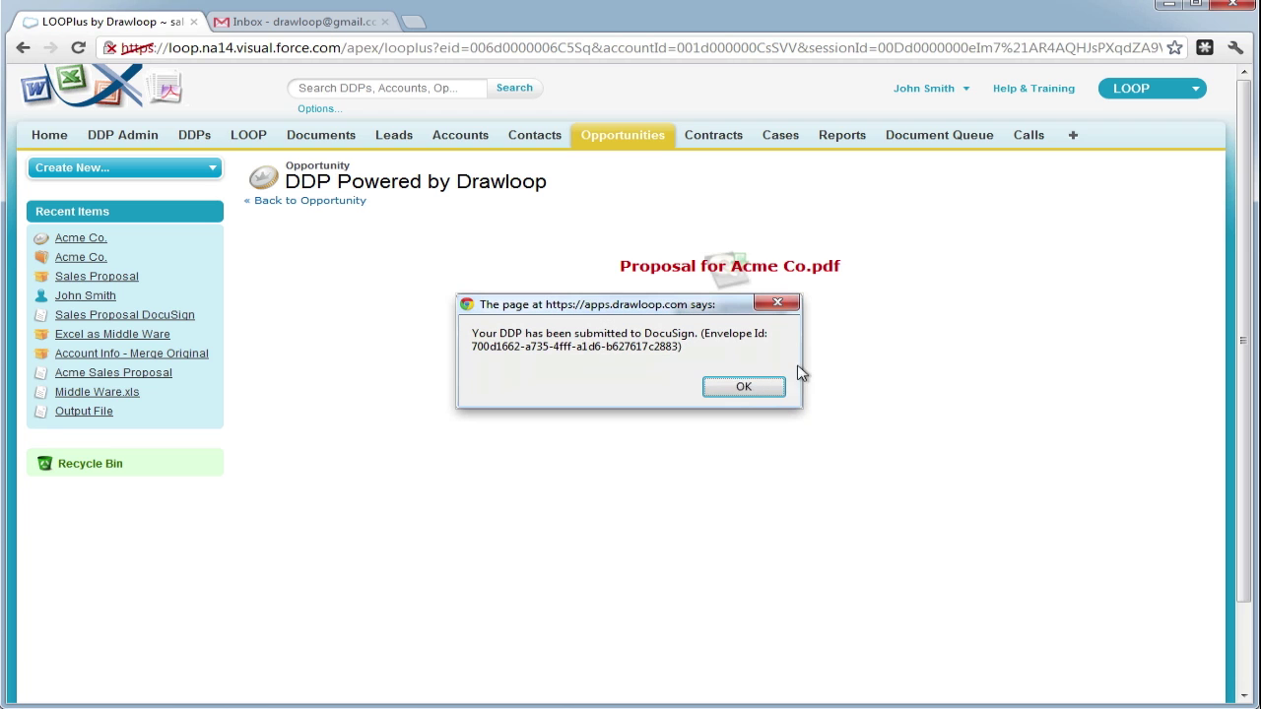
left_click(740, 387)
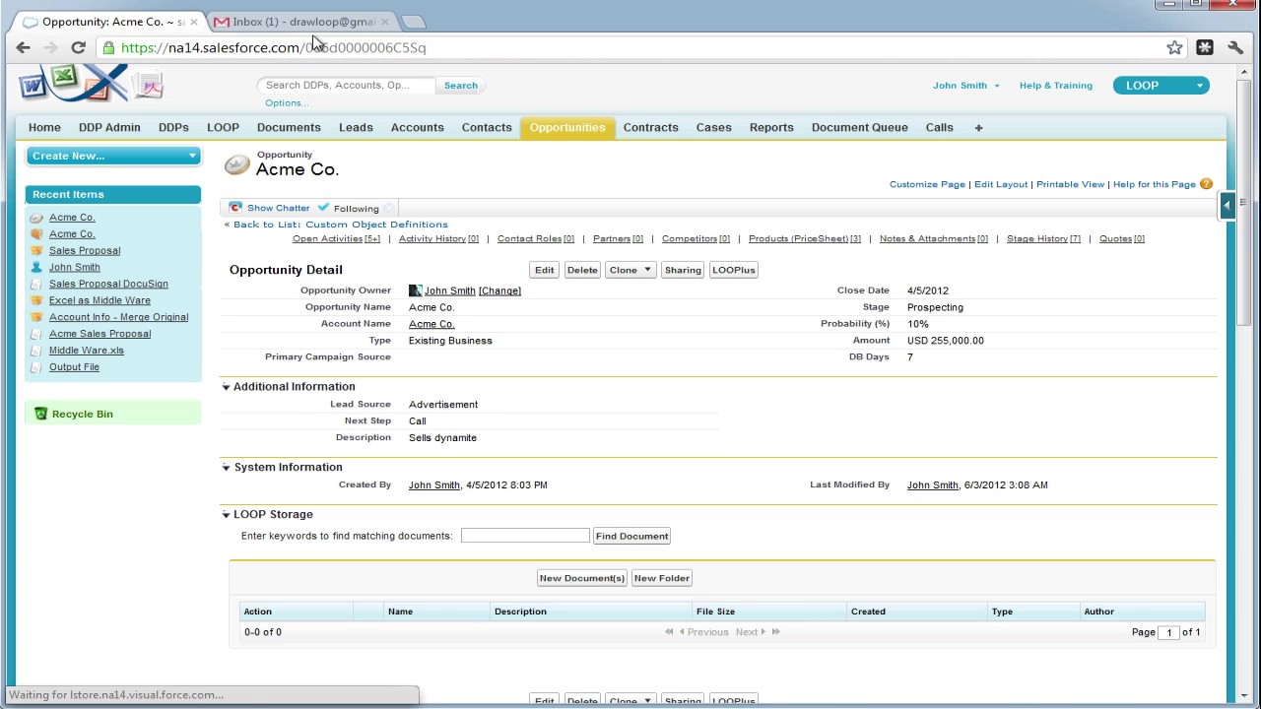
left_click(342, 24)
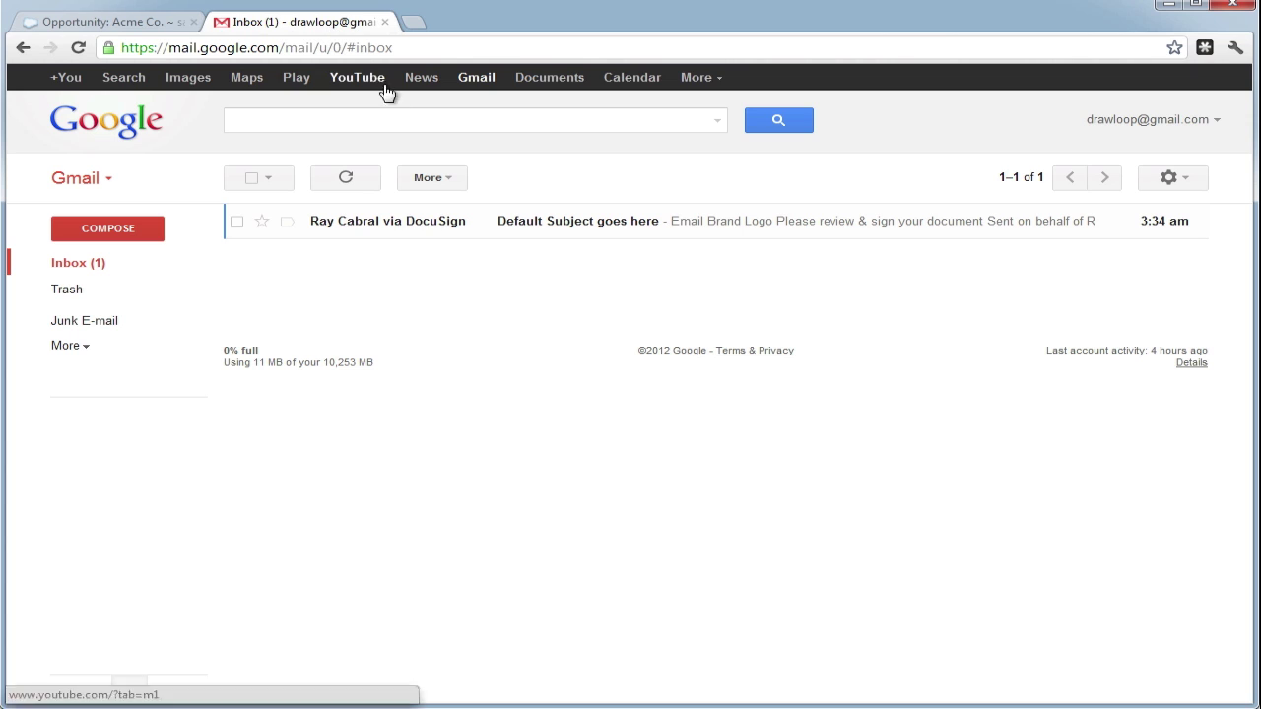
left_click(394, 221)
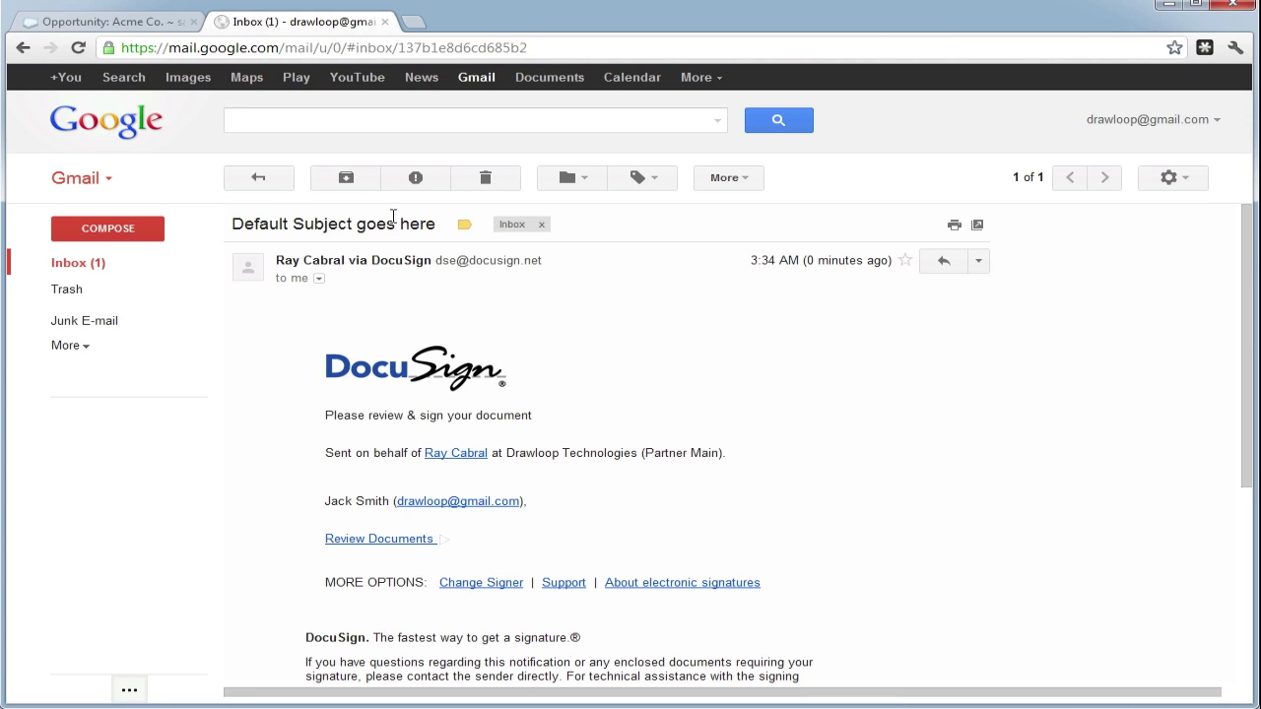
left_click(400, 542)
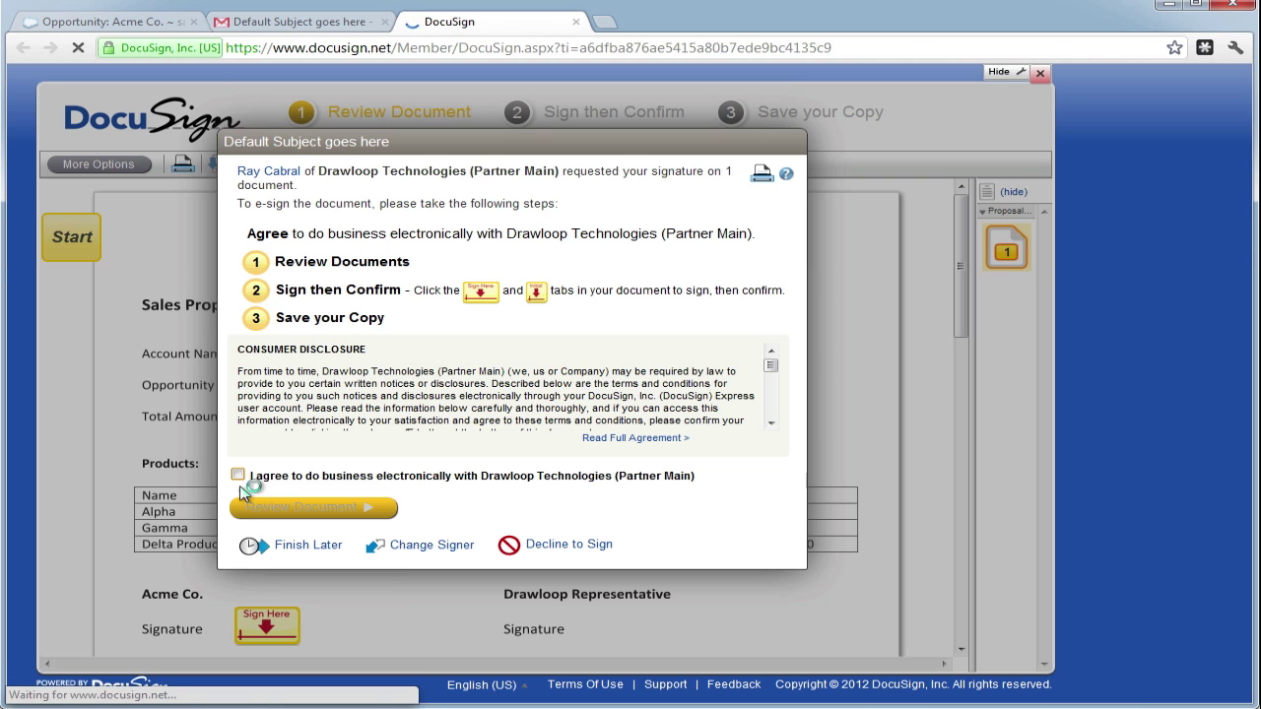
Agree to sign electronically, open the proposal, and set Payment Method to ACH.
left_click(238, 476)
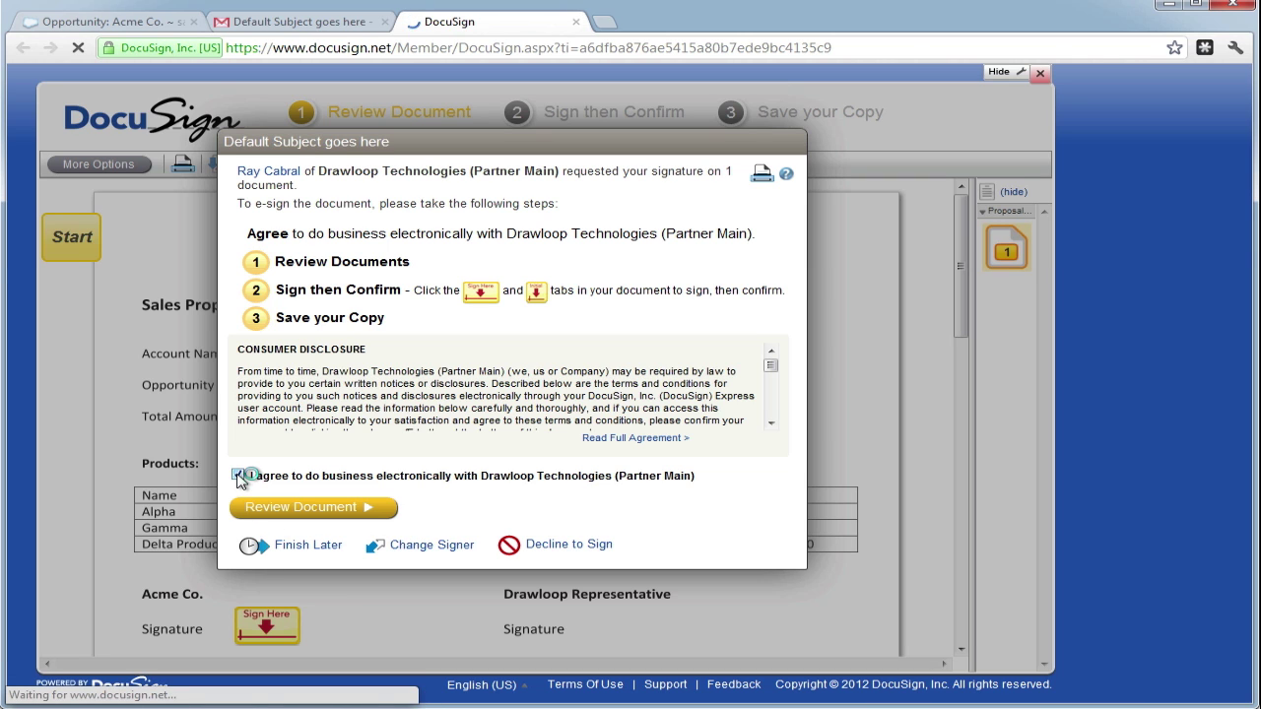
left_click(302, 507)
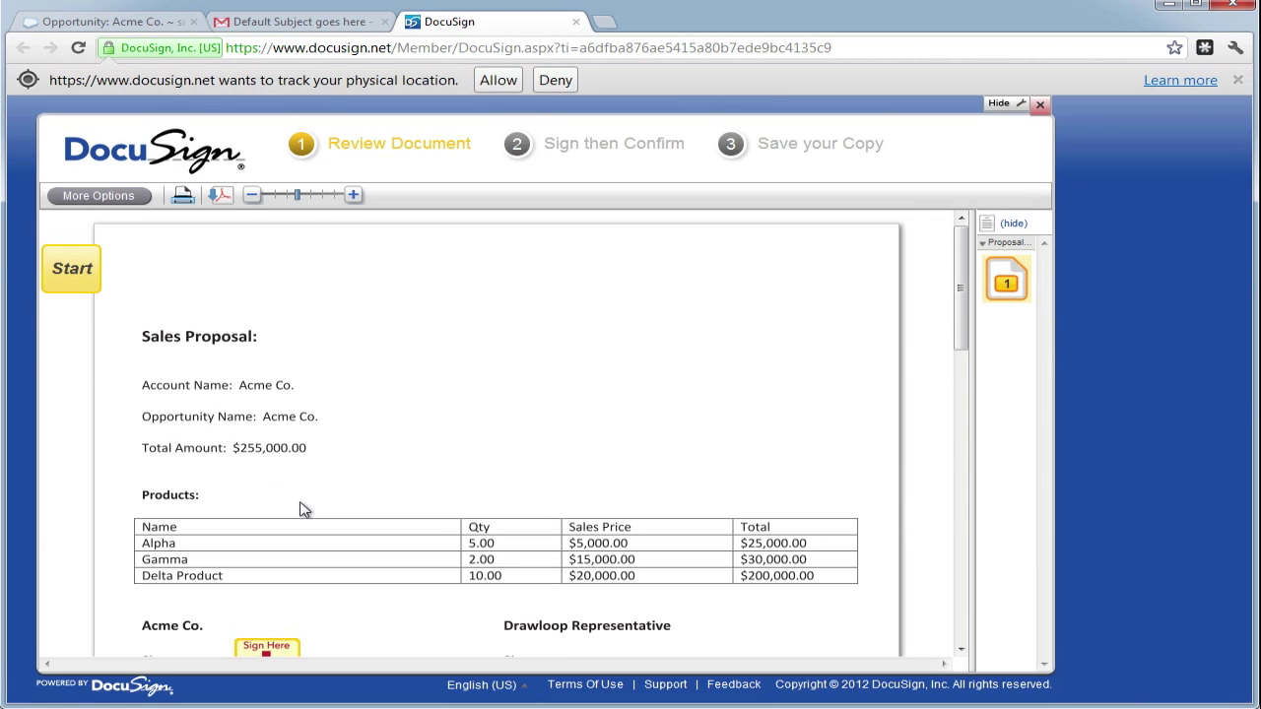
scroll(336, 443, "down", 2)
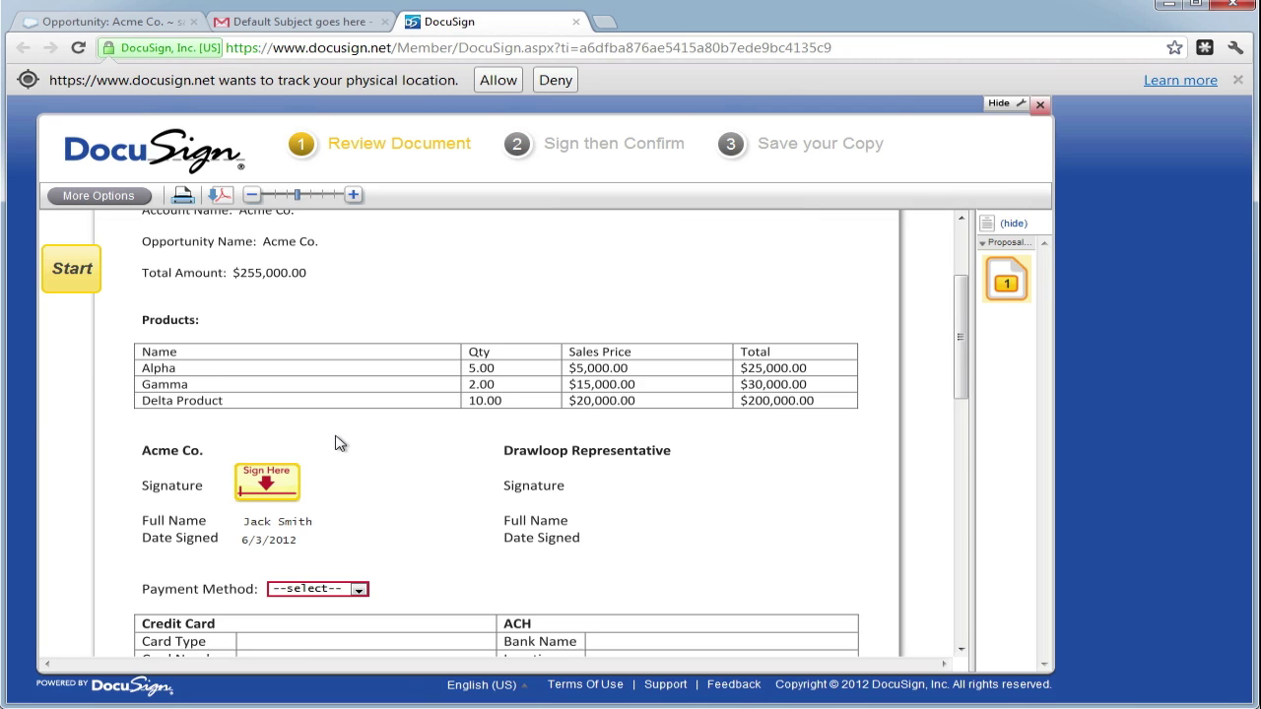
scroll(336, 443, "down", 2)
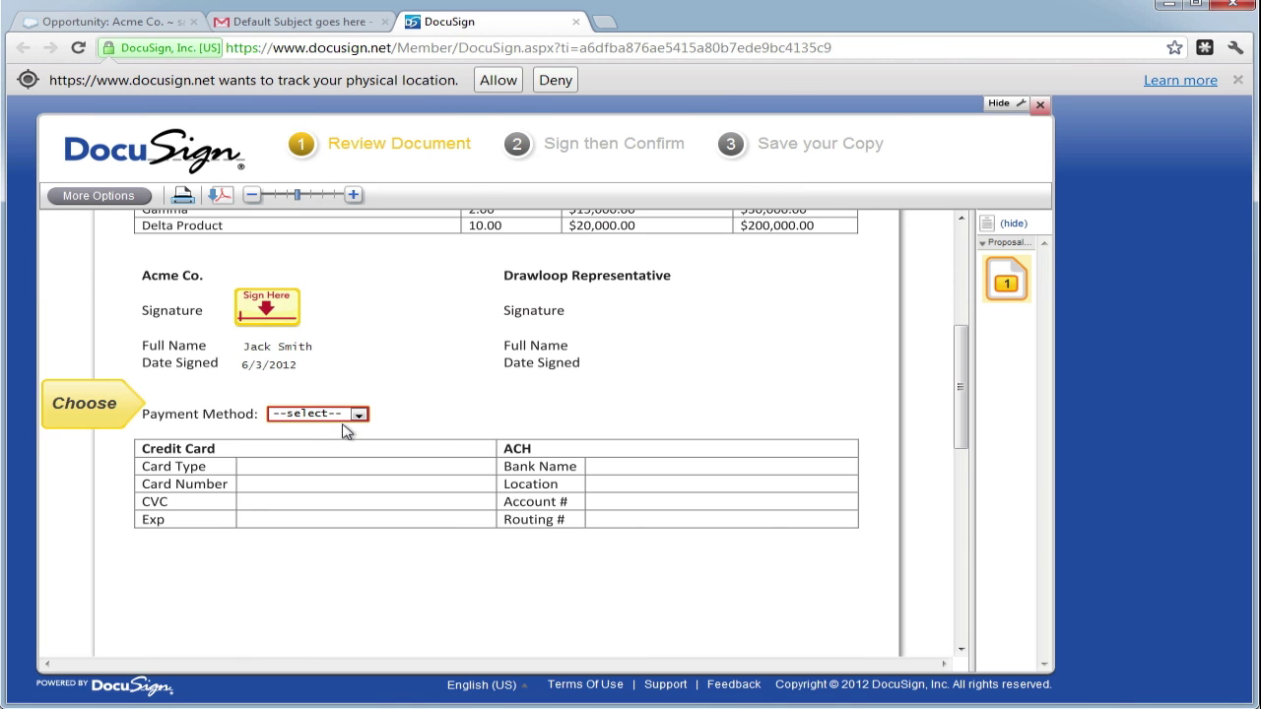
left_click(346, 421)
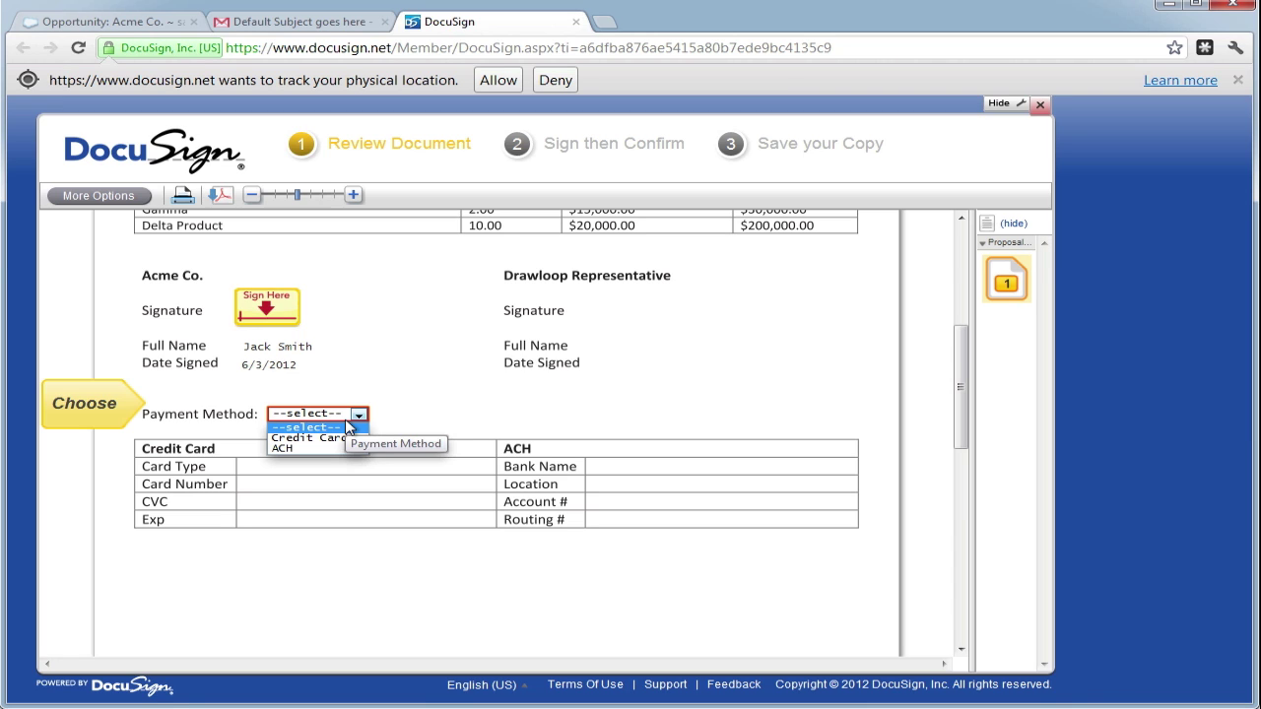
left_click(340, 448)
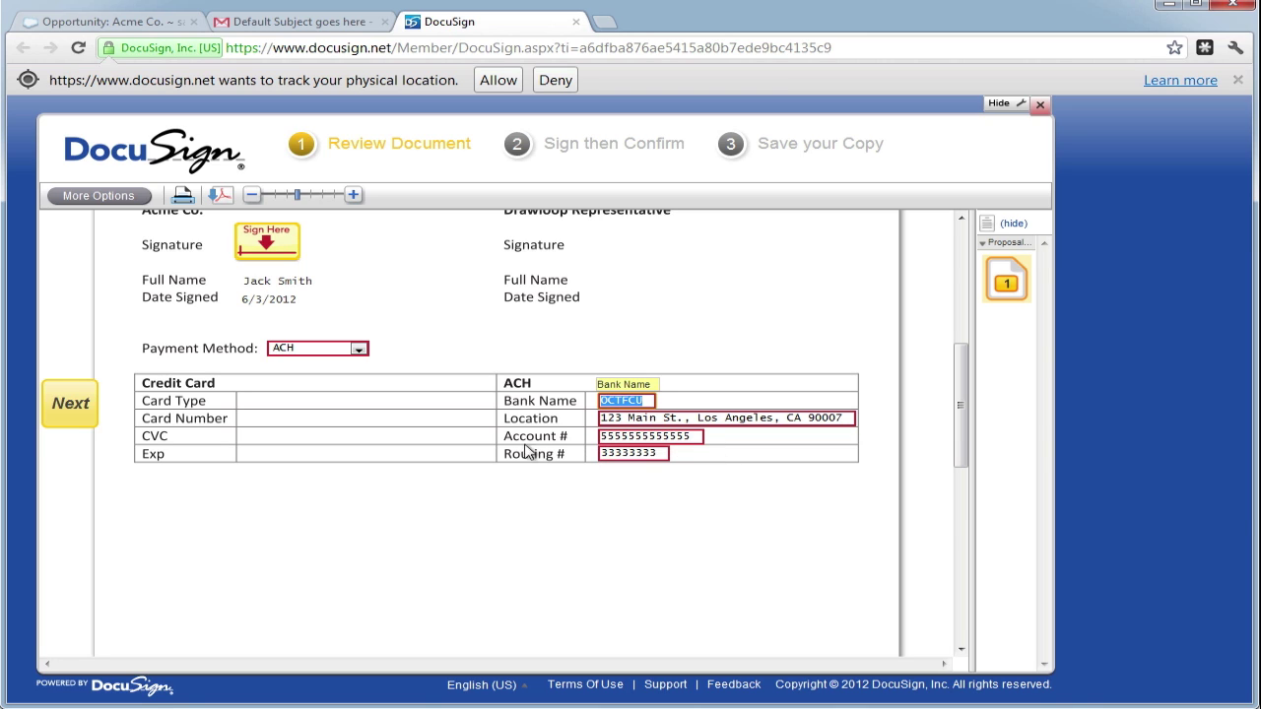
Switch payment to Credit Card with AMEX card type, entering the card number and CVC.
left_click(350, 353)
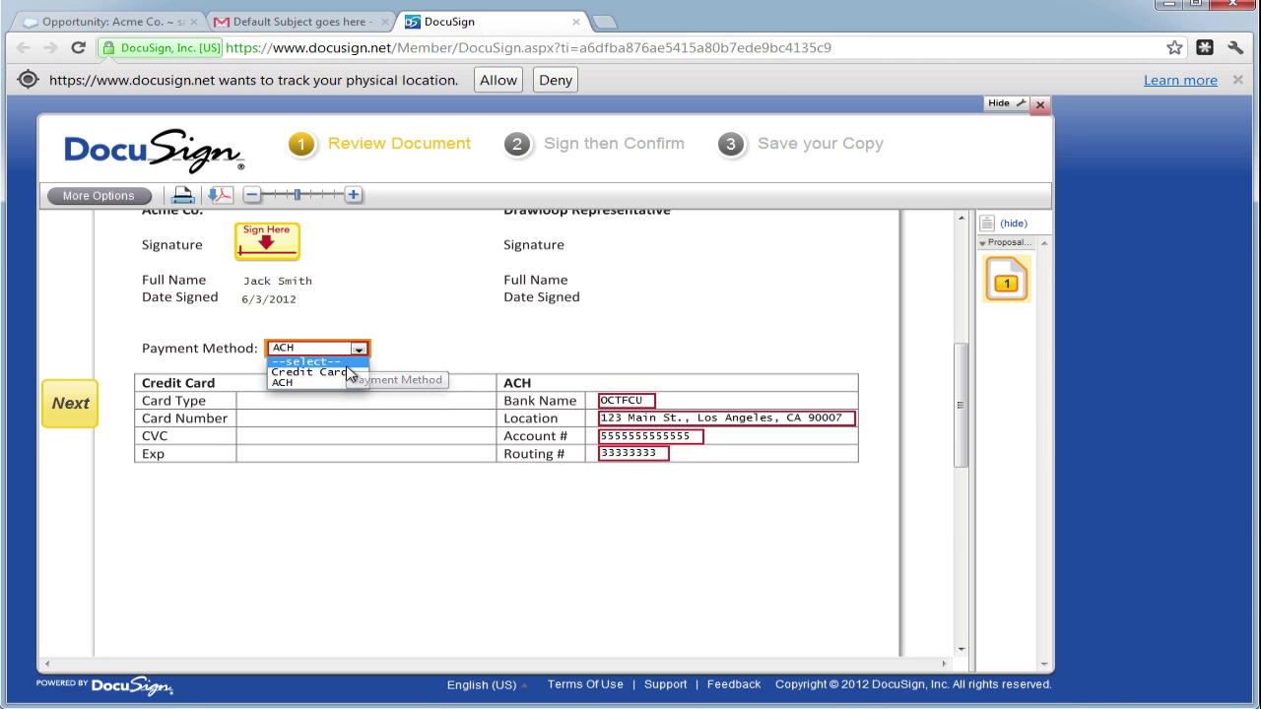
left_click(348, 375)
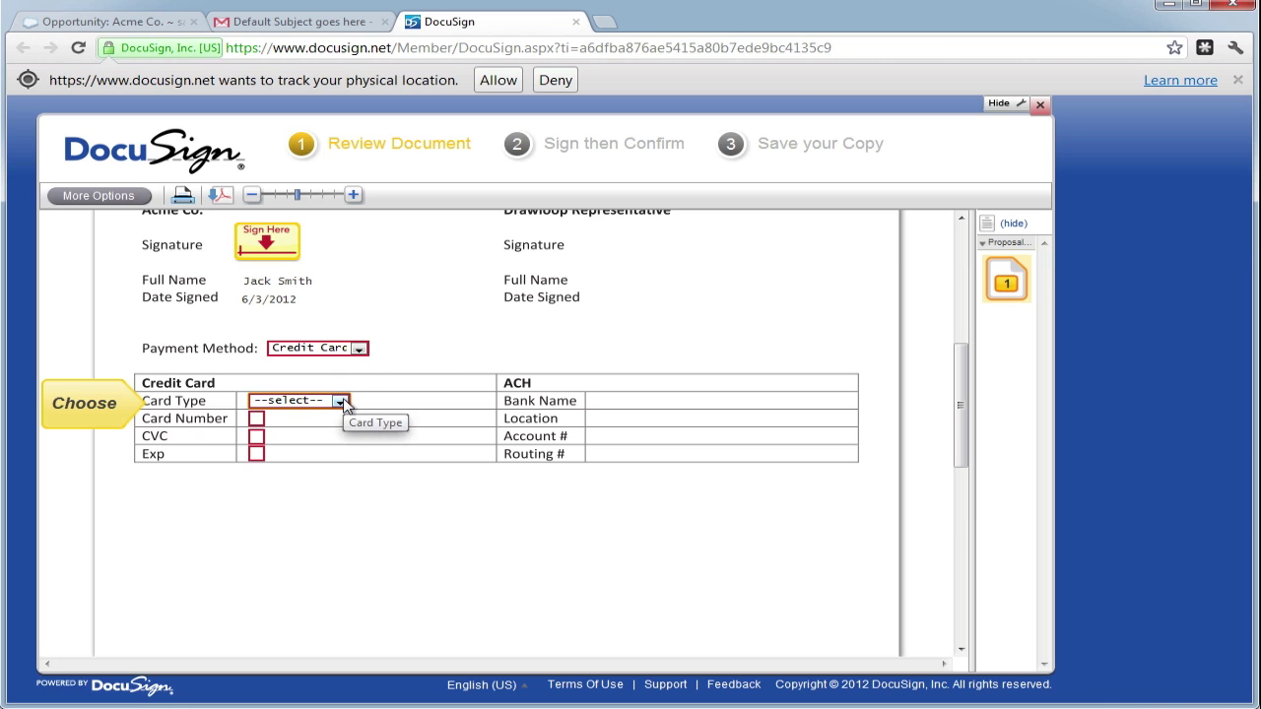
left_click(341, 402)
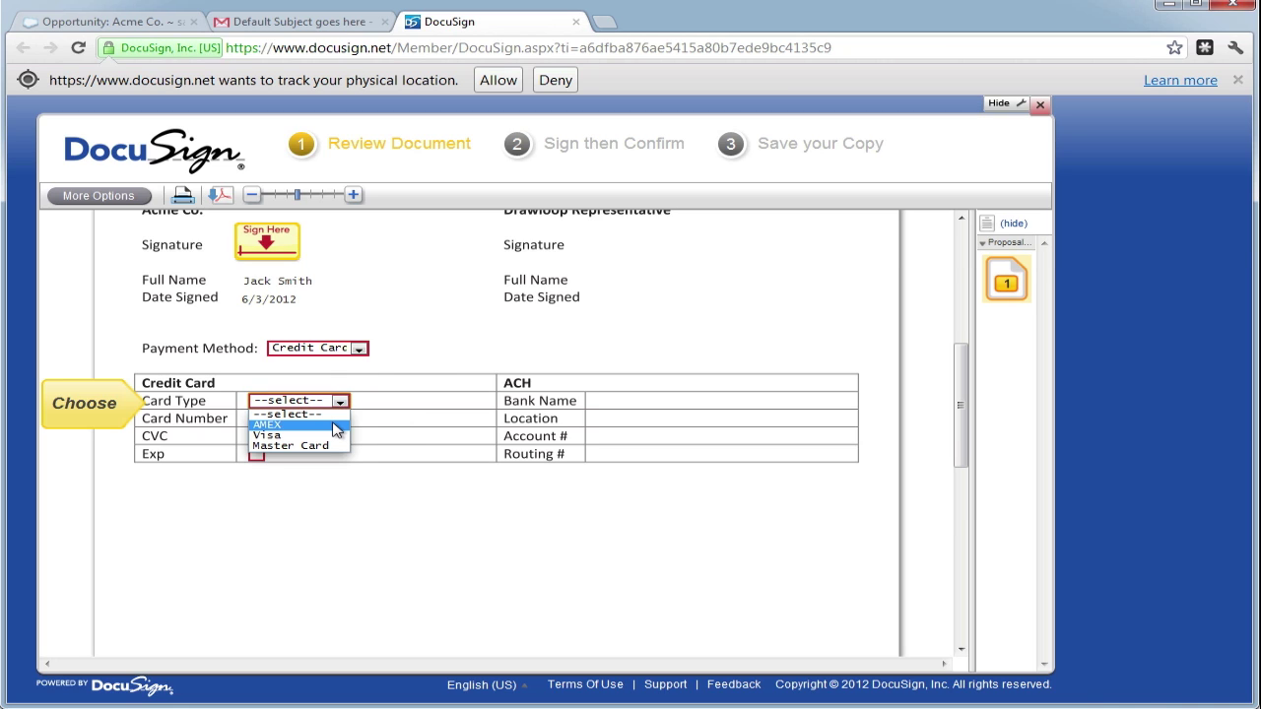
left_click(336, 426)
type("879879879877")
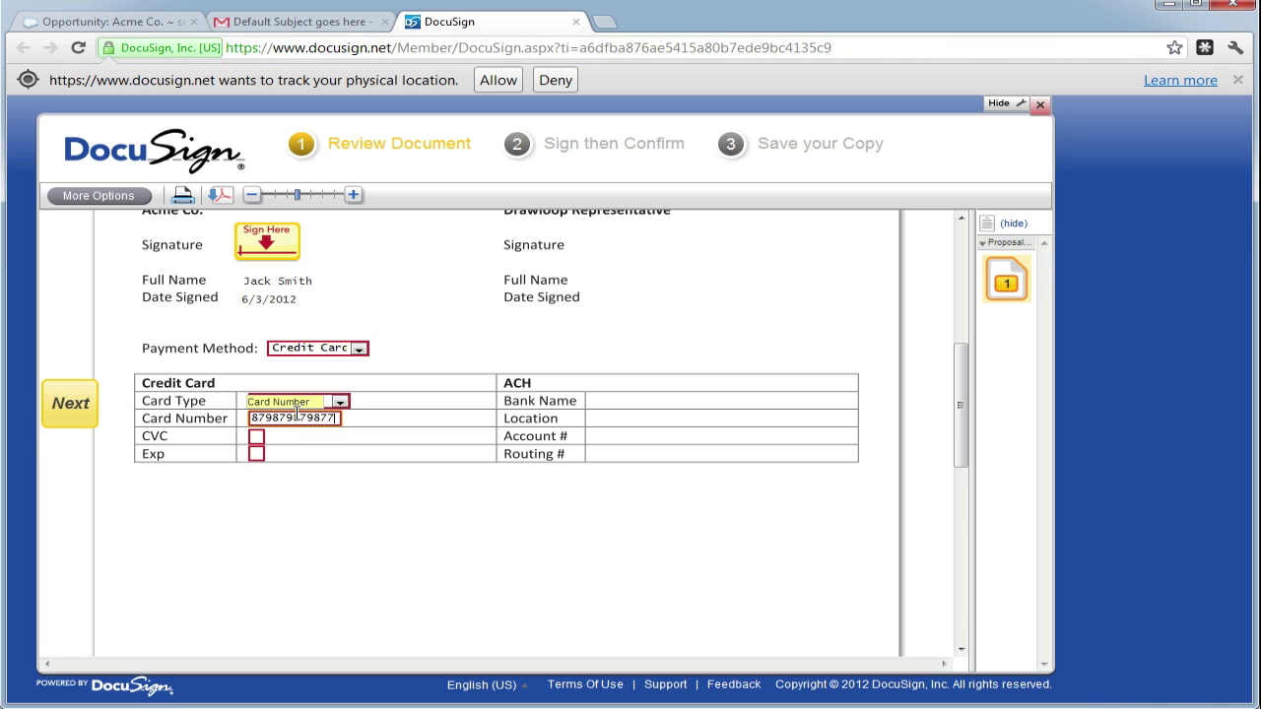
key("Tab")
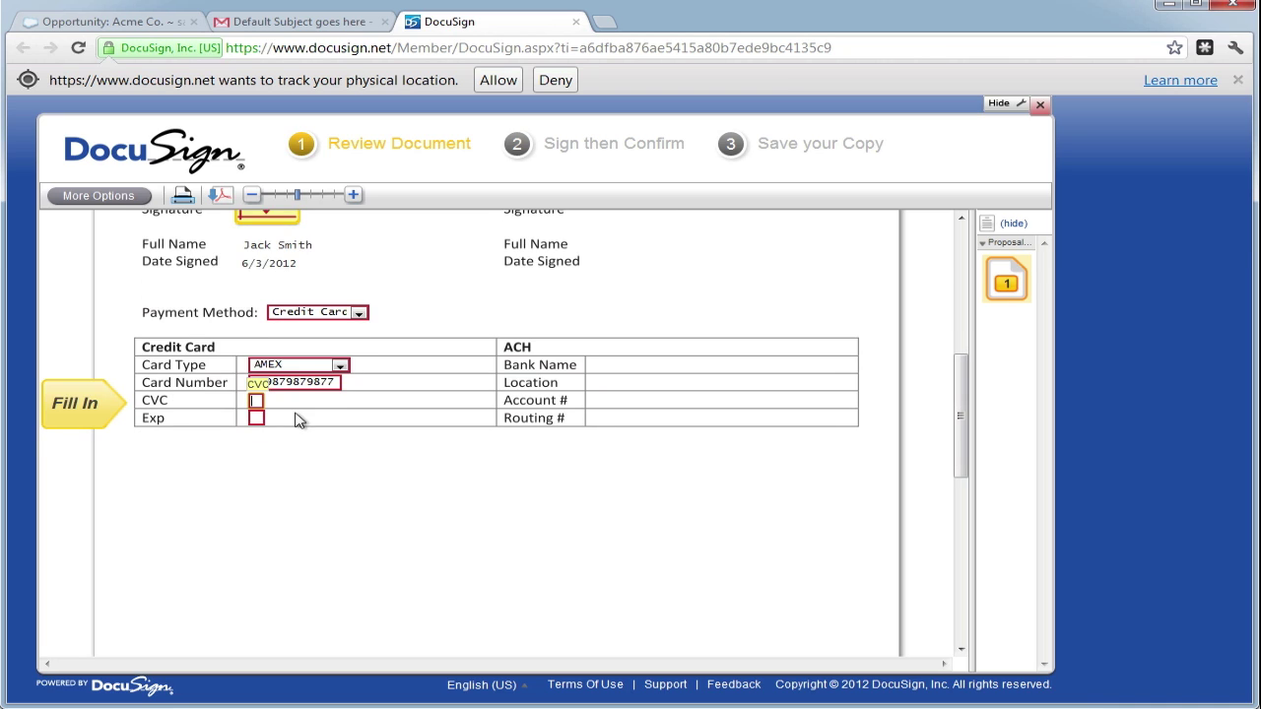
type("123")
key("Tab")
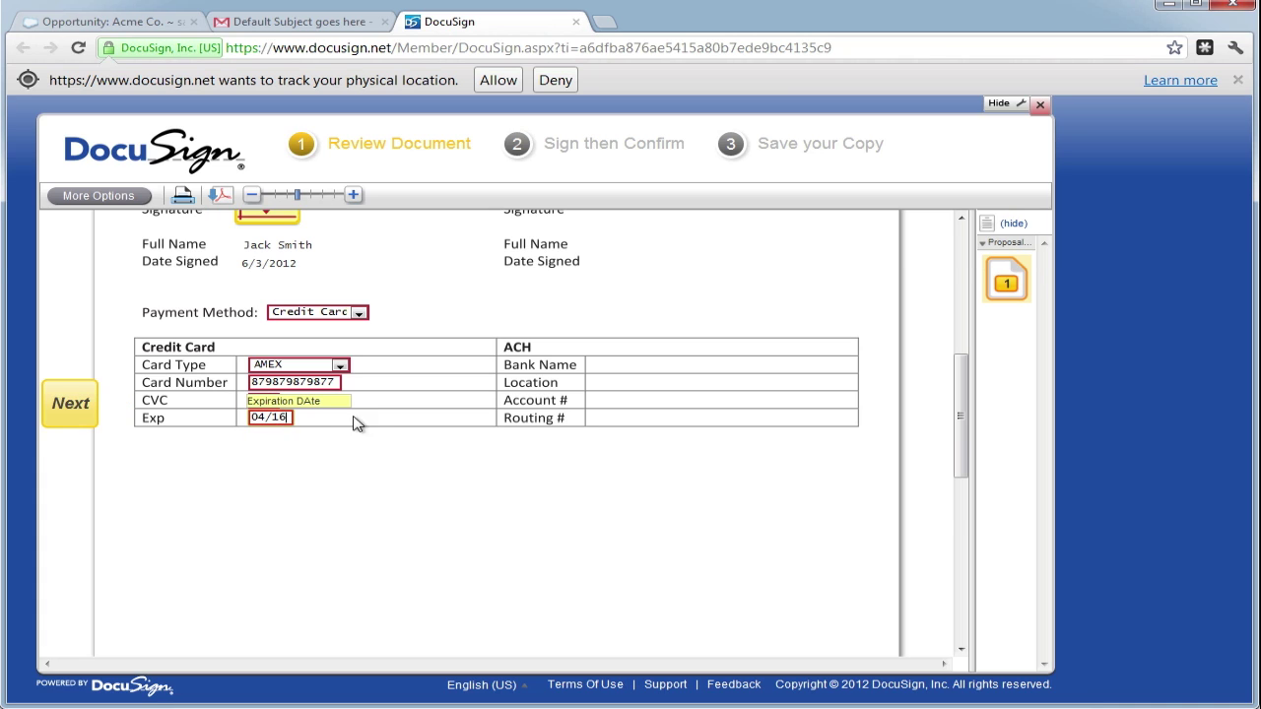
scroll(450, 428, "up", 1)
left_click(284, 296)
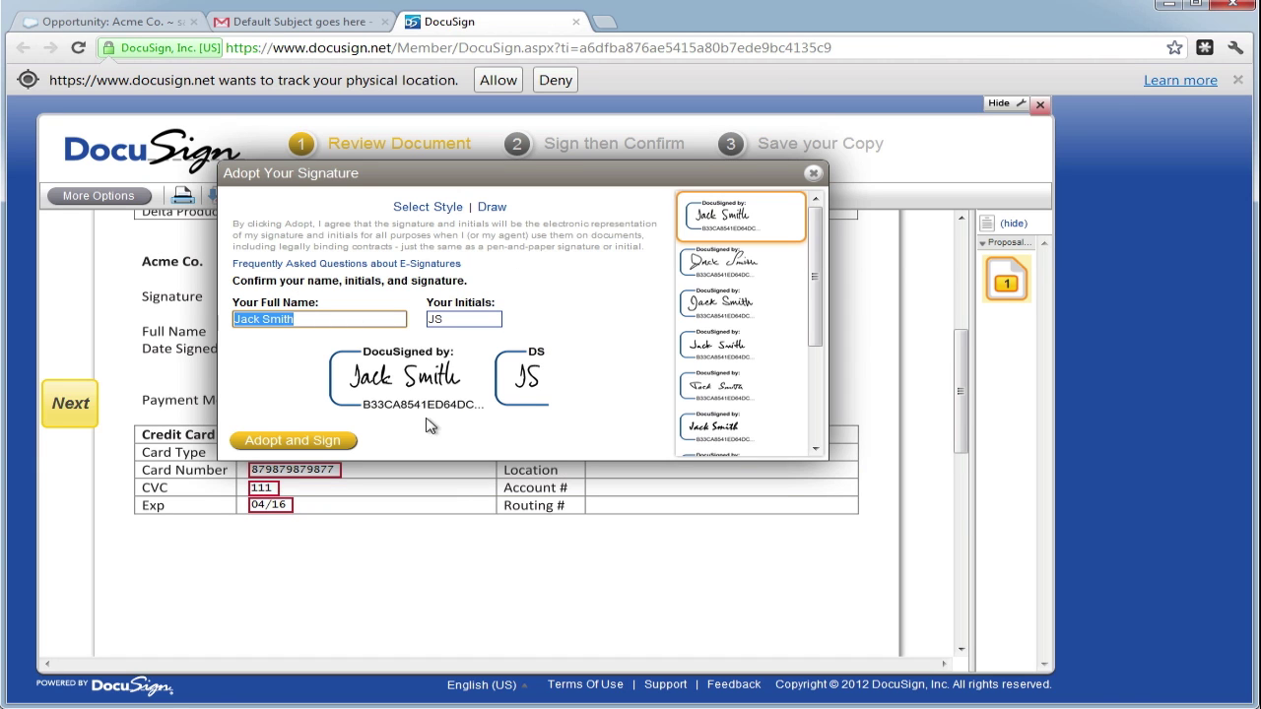
Adopt and confirm the Acme Co. signature, dismiss the summary, and close the DocuSign tab.
left_click(350, 441)
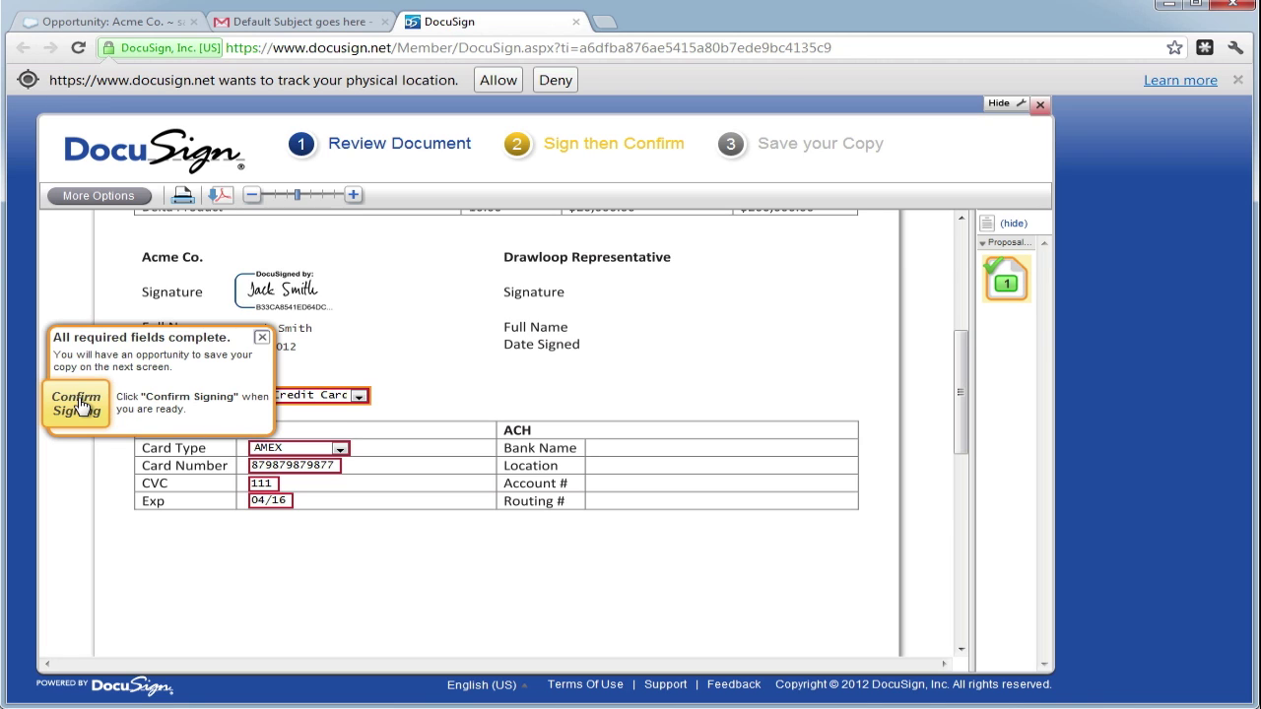
left_click(81, 399)
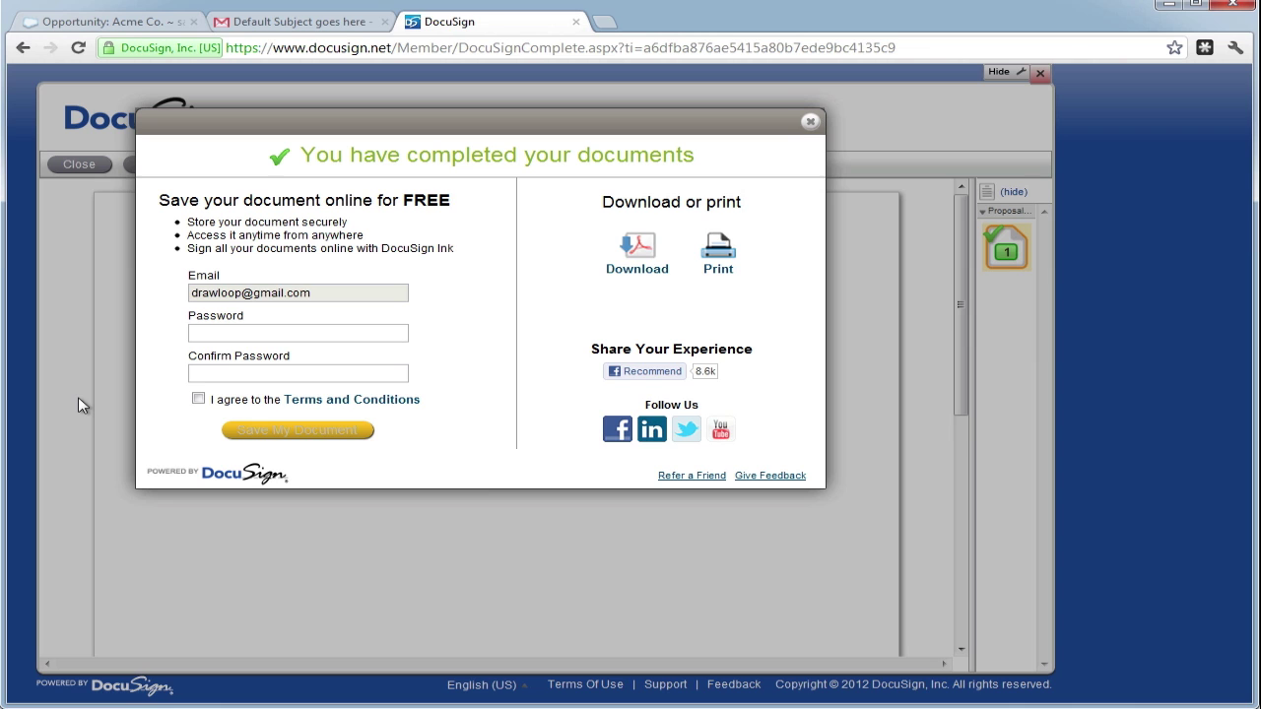
left_click(810, 124)
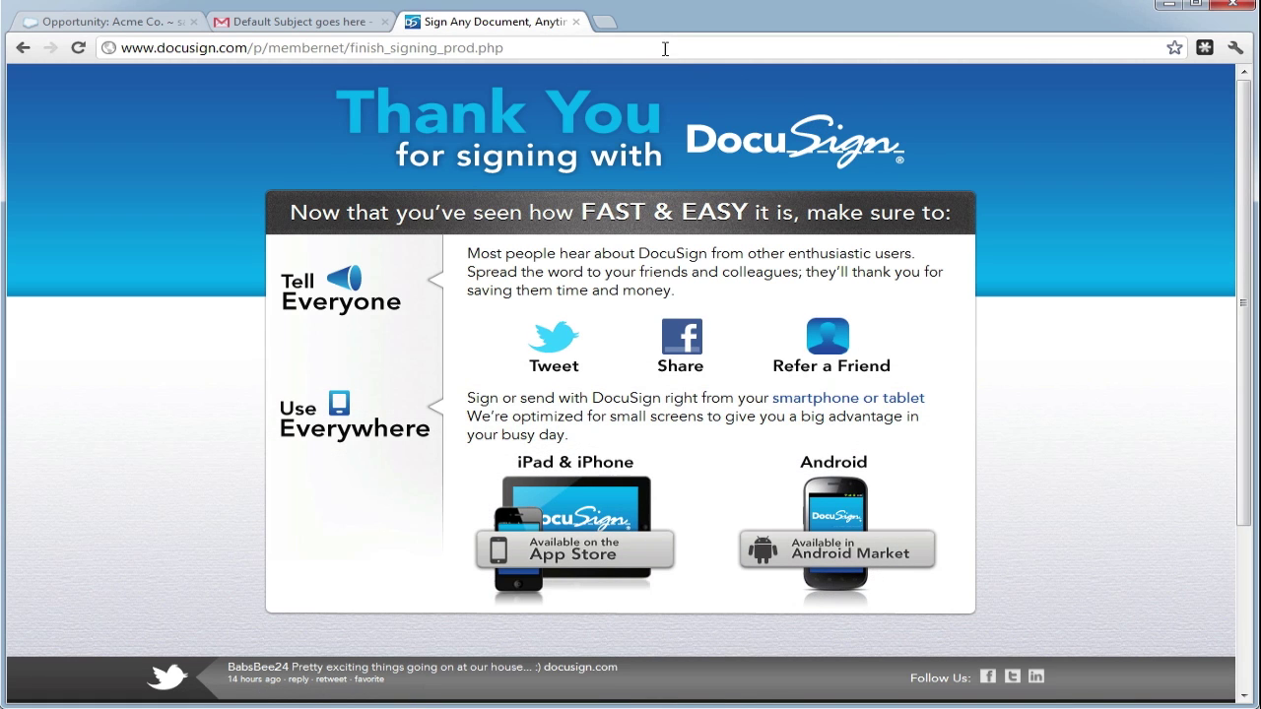
left_click(576, 22)
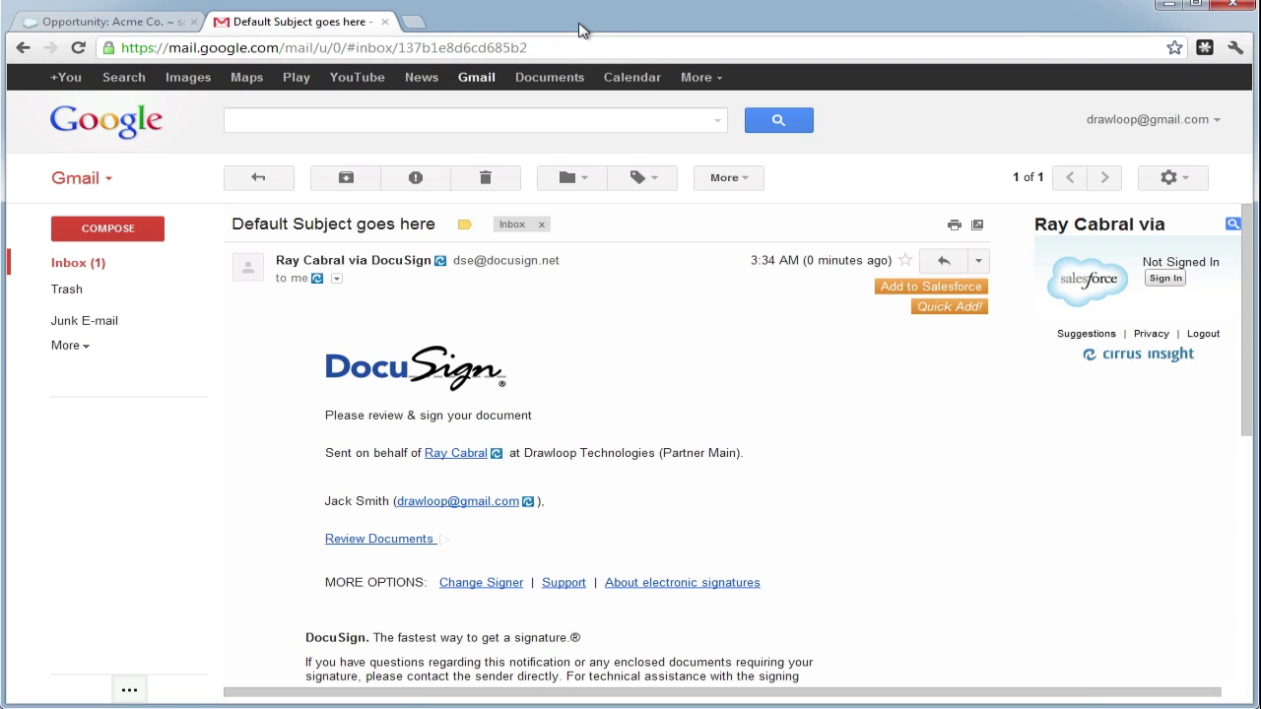
Open the 3:35 AM DocuSign email from the inbox and launch its Review Documents link.
left_click(113, 271)
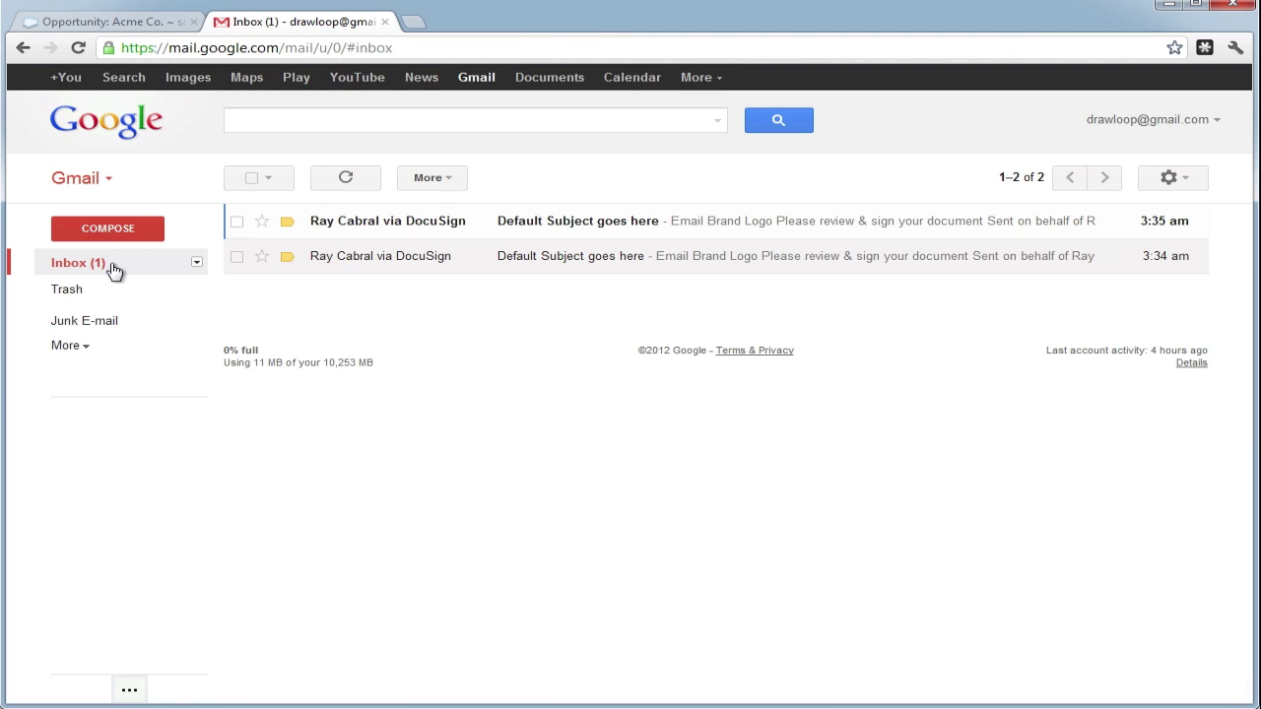
left_click(381, 225)
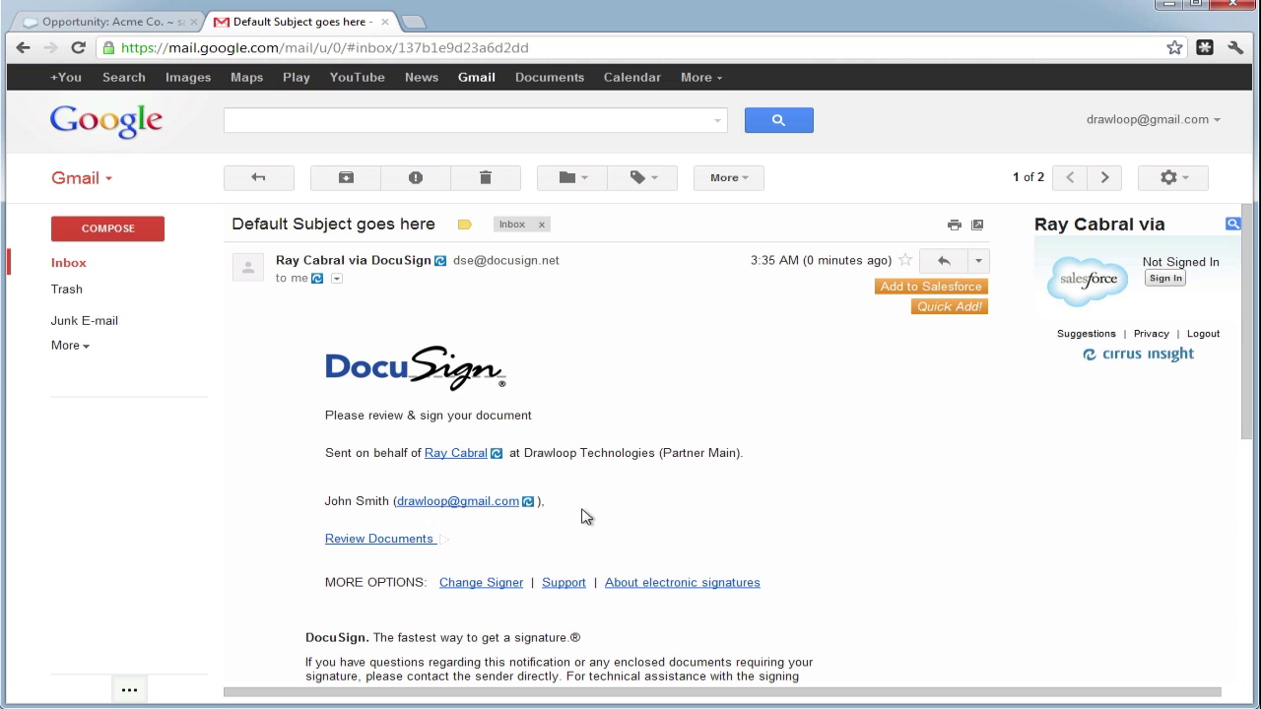
left_click(388, 540)
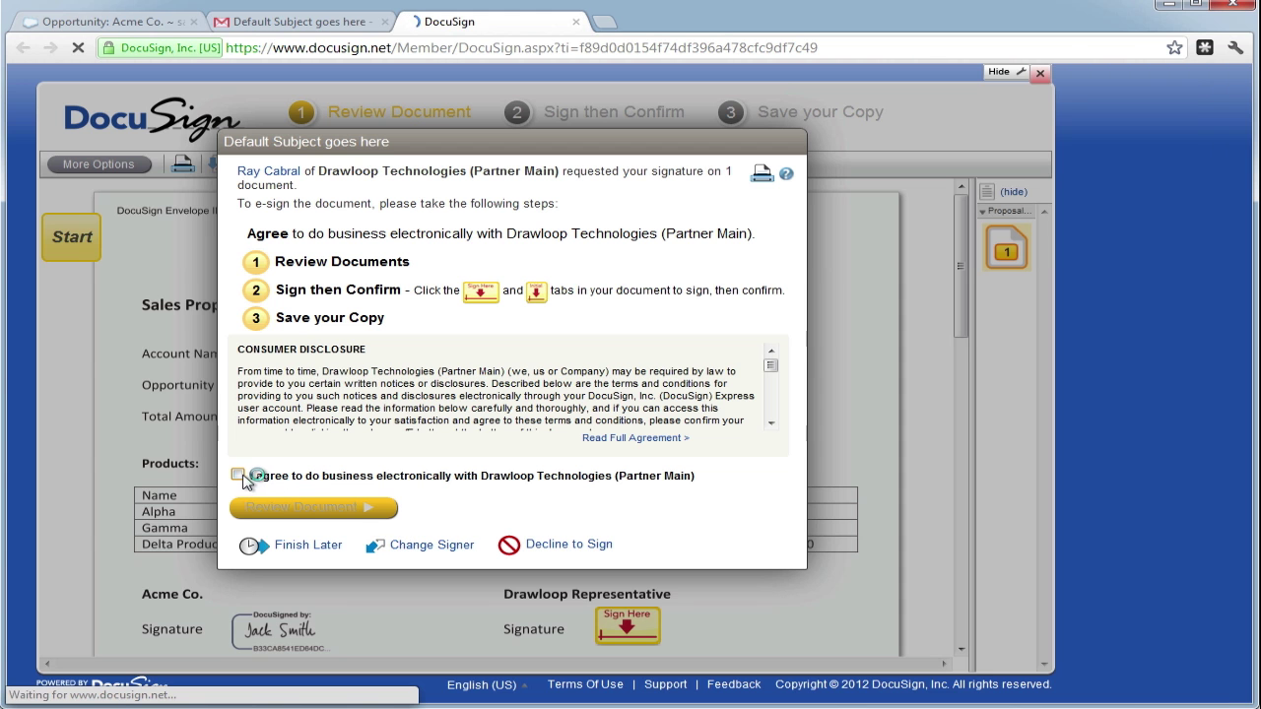
Agree to do business electronically and open the proposal for review.
left_click(238, 475)
left_click(258, 507)
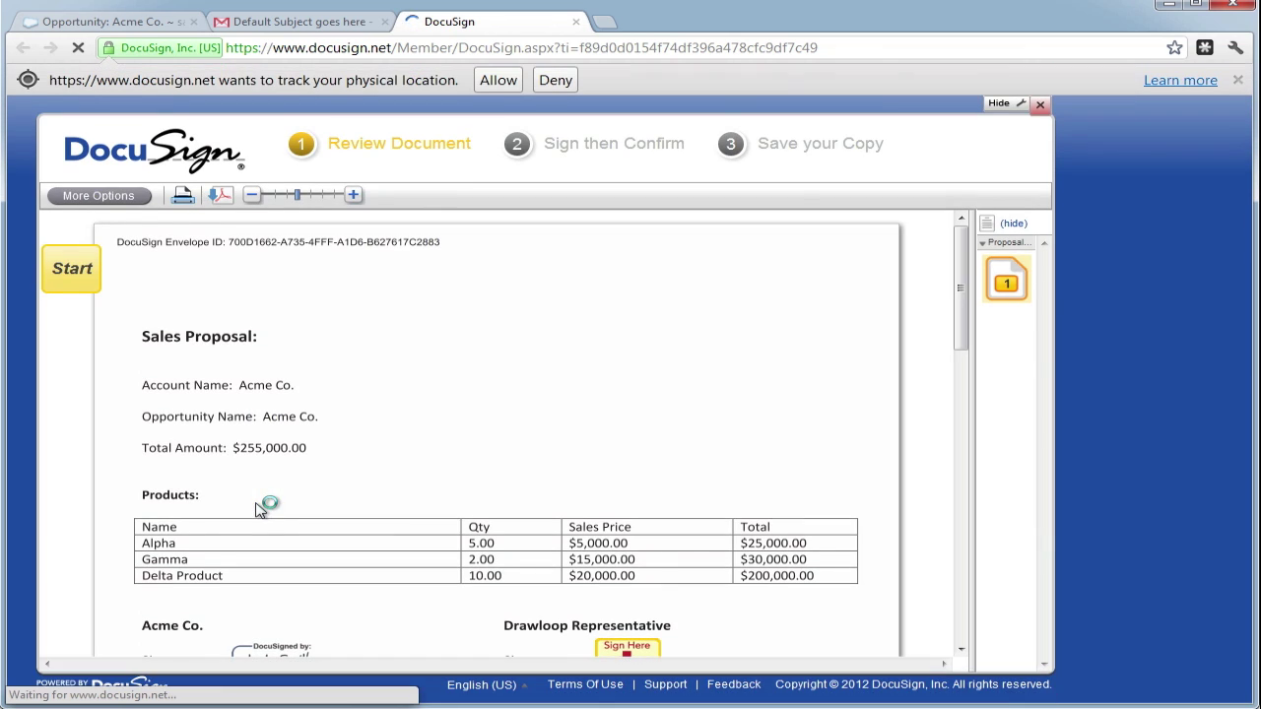
scroll(355, 429, "down", 2)
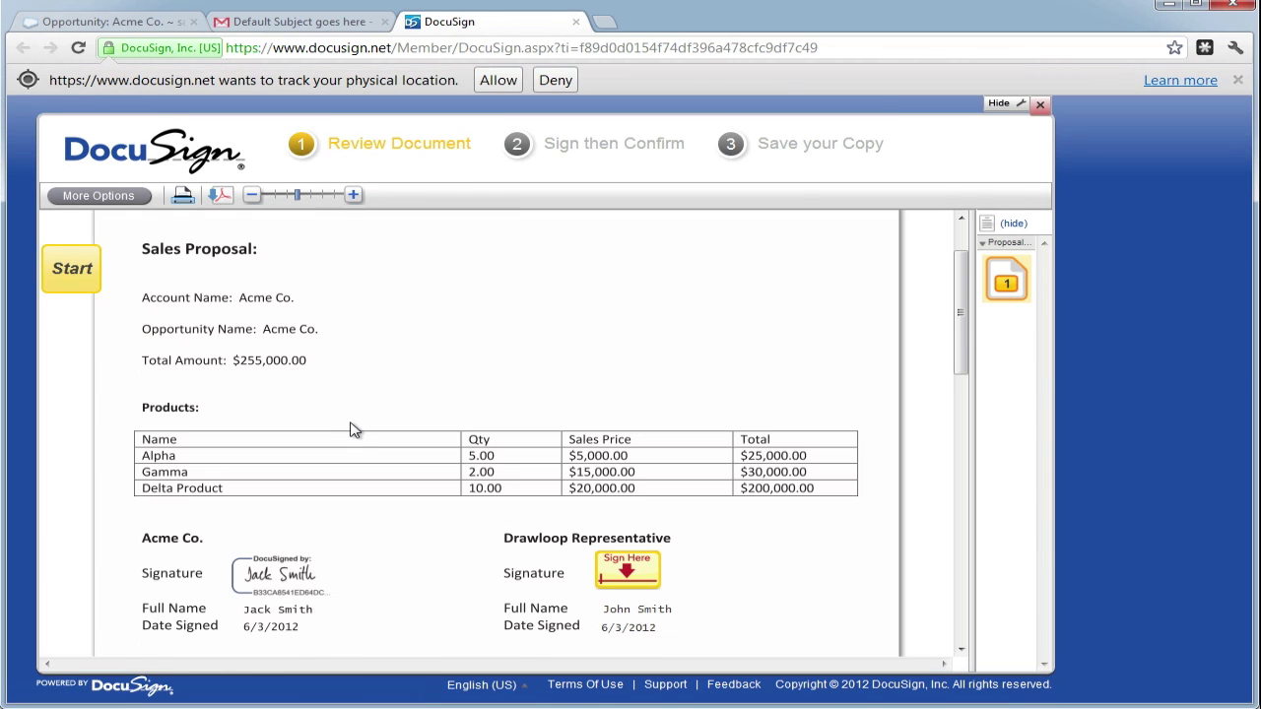
scroll(356, 433, "down", 4)
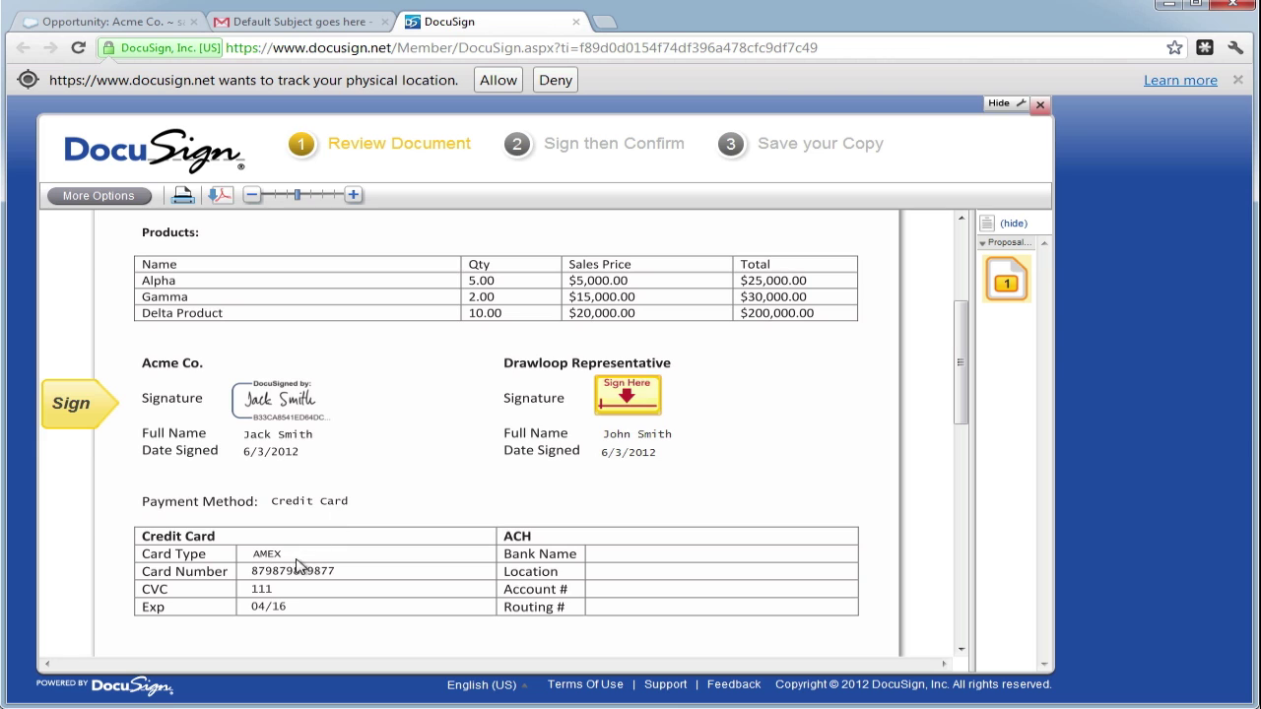
Sign as the Drawloop Representative, confirm signing, dismiss the summary, and close DocuSign.
left_click(615, 408)
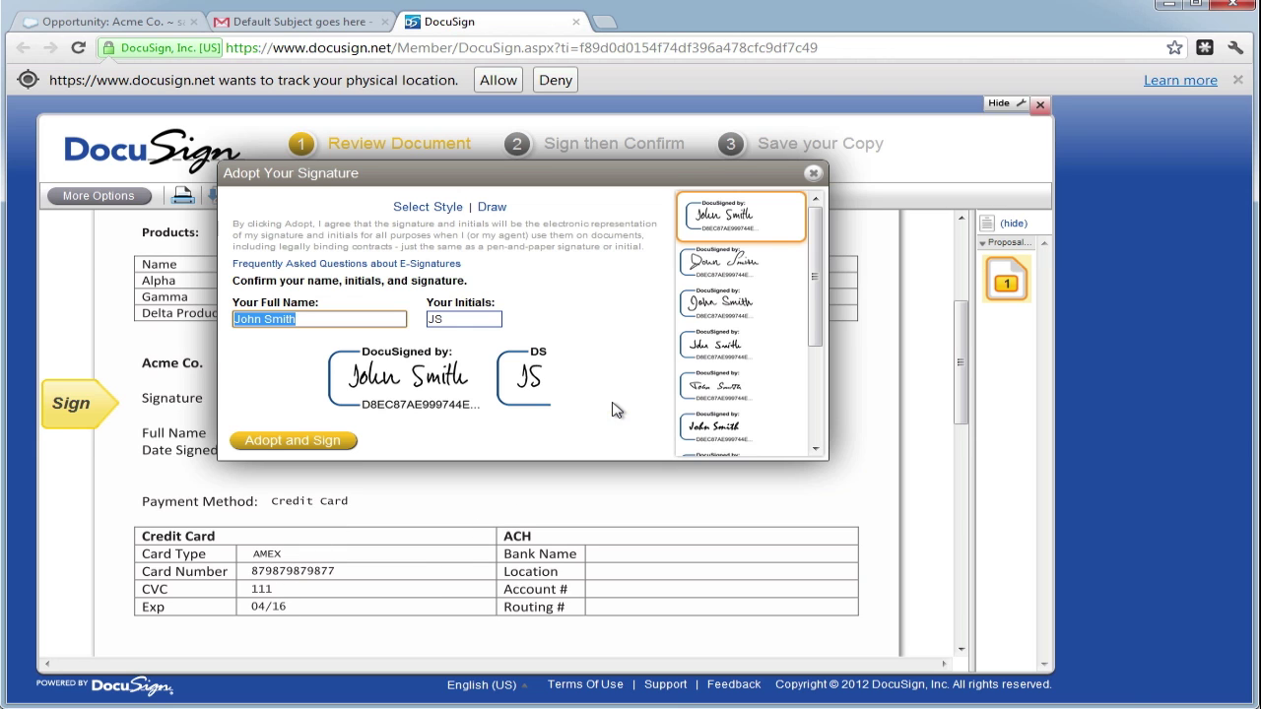
left_click(333, 444)
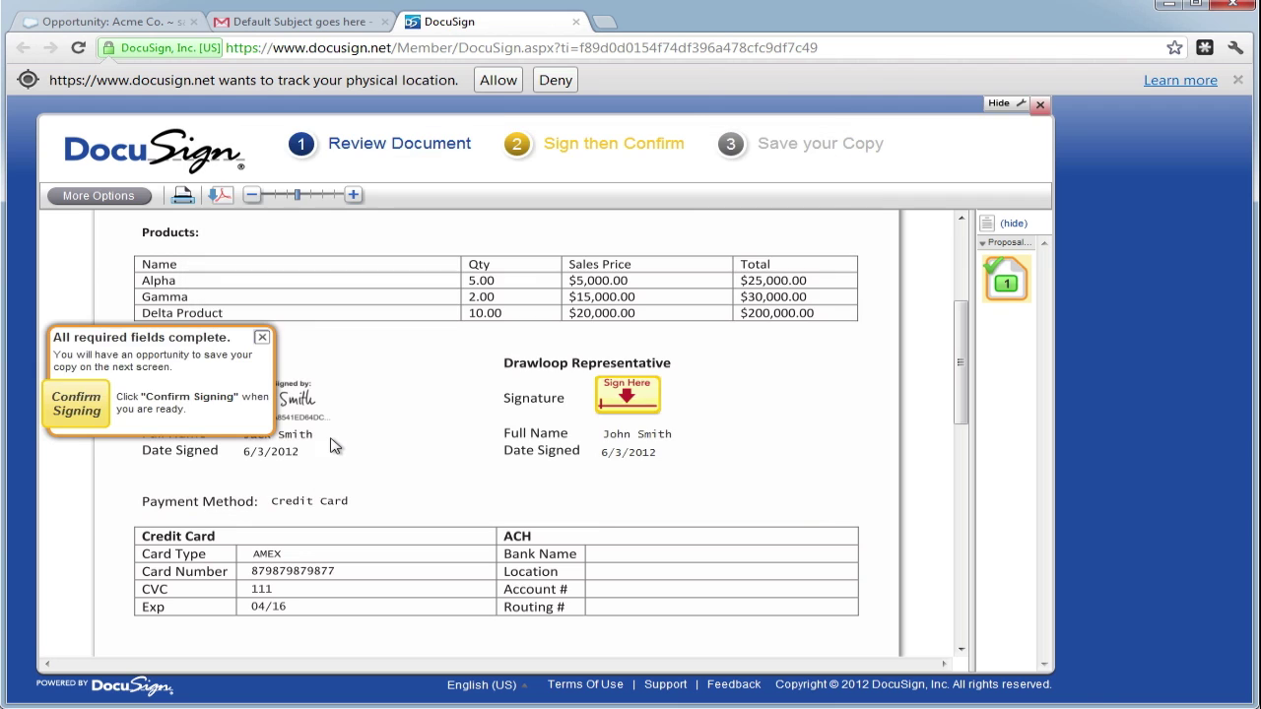
left_click(96, 403)
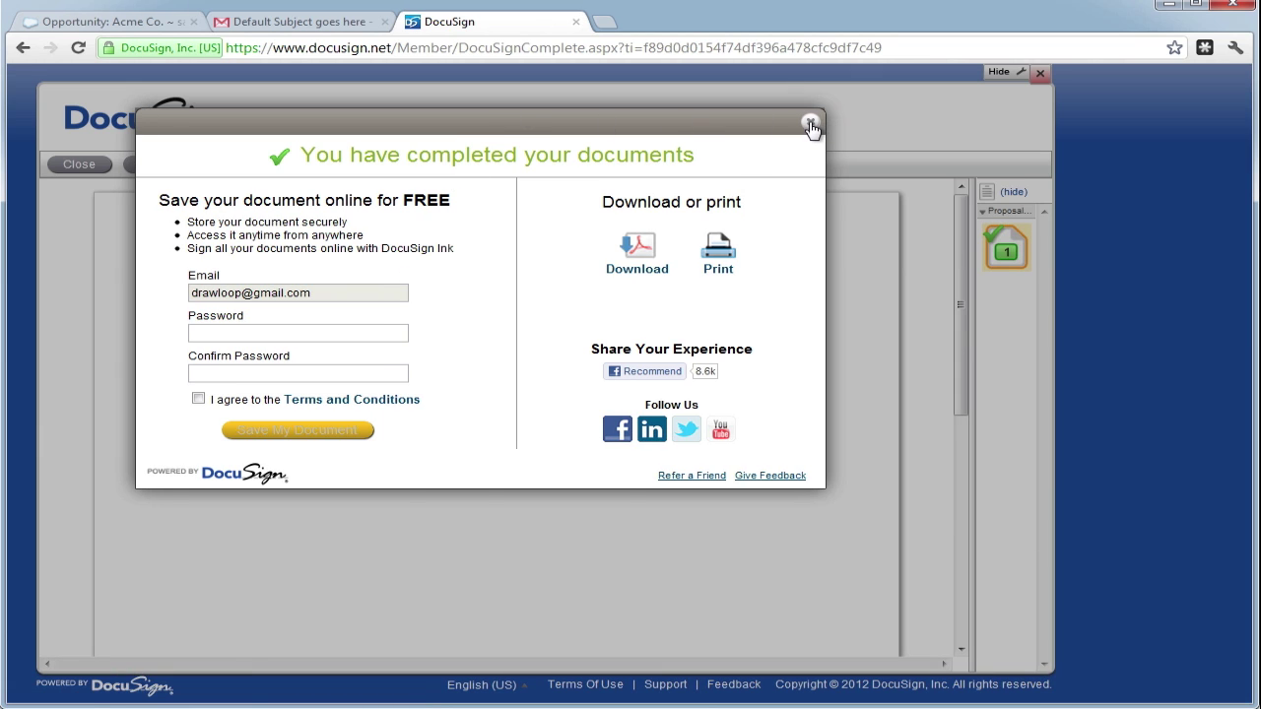
left_click(810, 123)
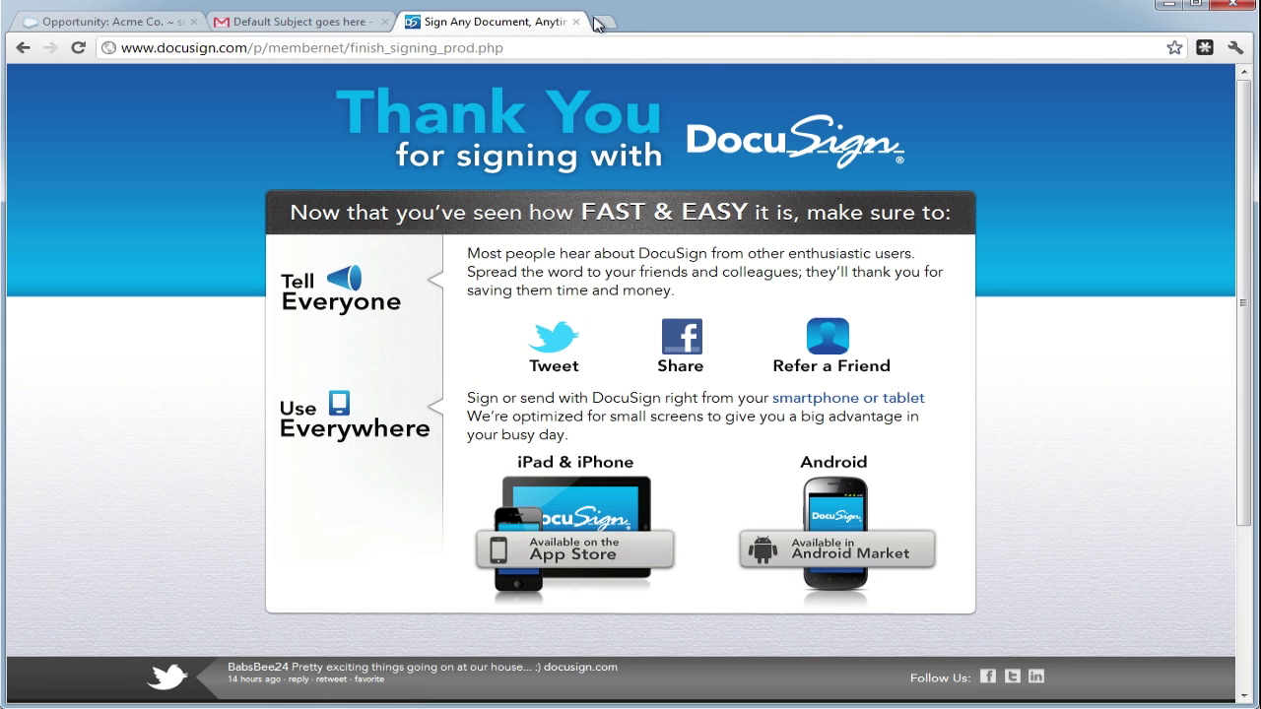
left_click(576, 21)
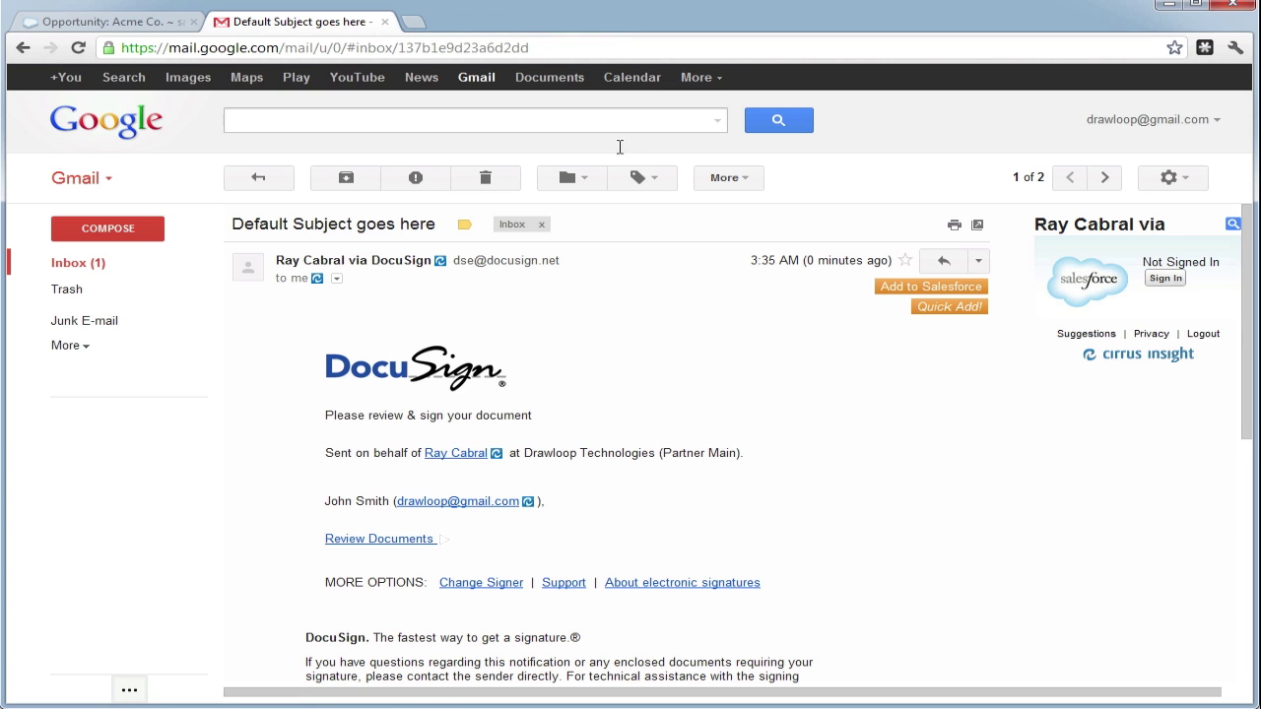
Open the Completed email and download its attached Proposal for Acme Co.pdf.
left_click(69, 266)
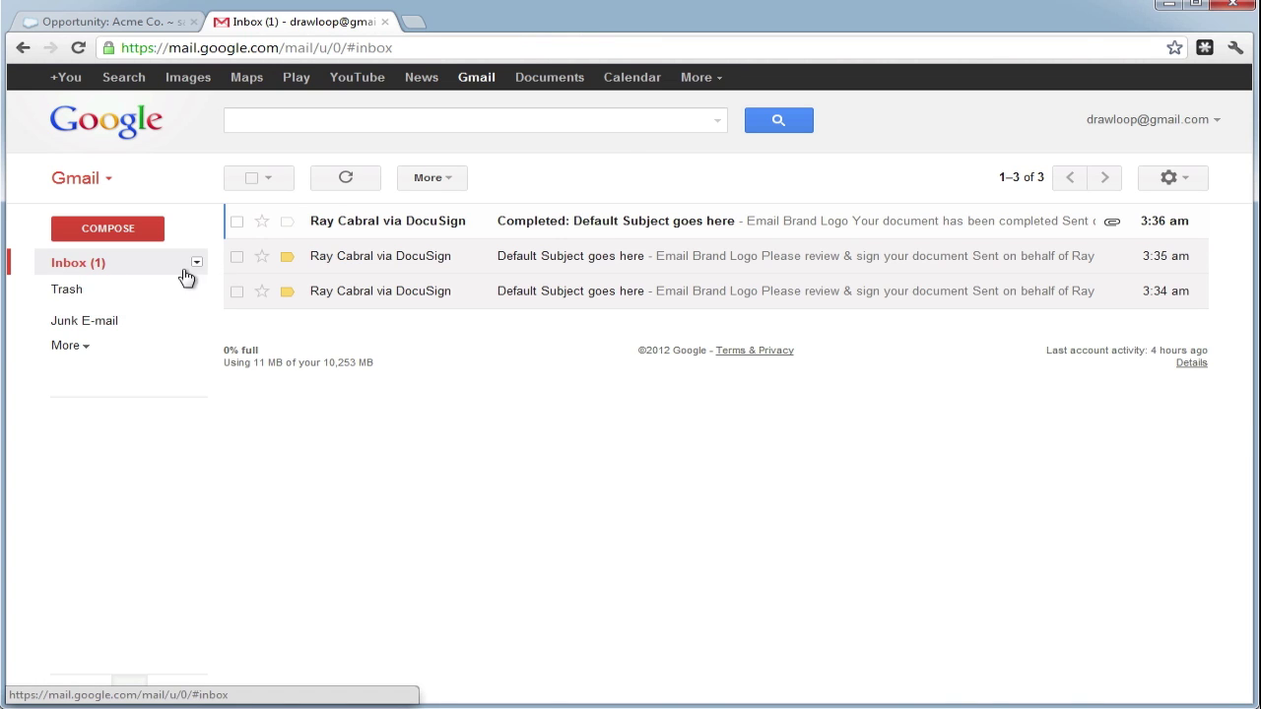
left_click(429, 225)
scroll(445, 482, "down", 3)
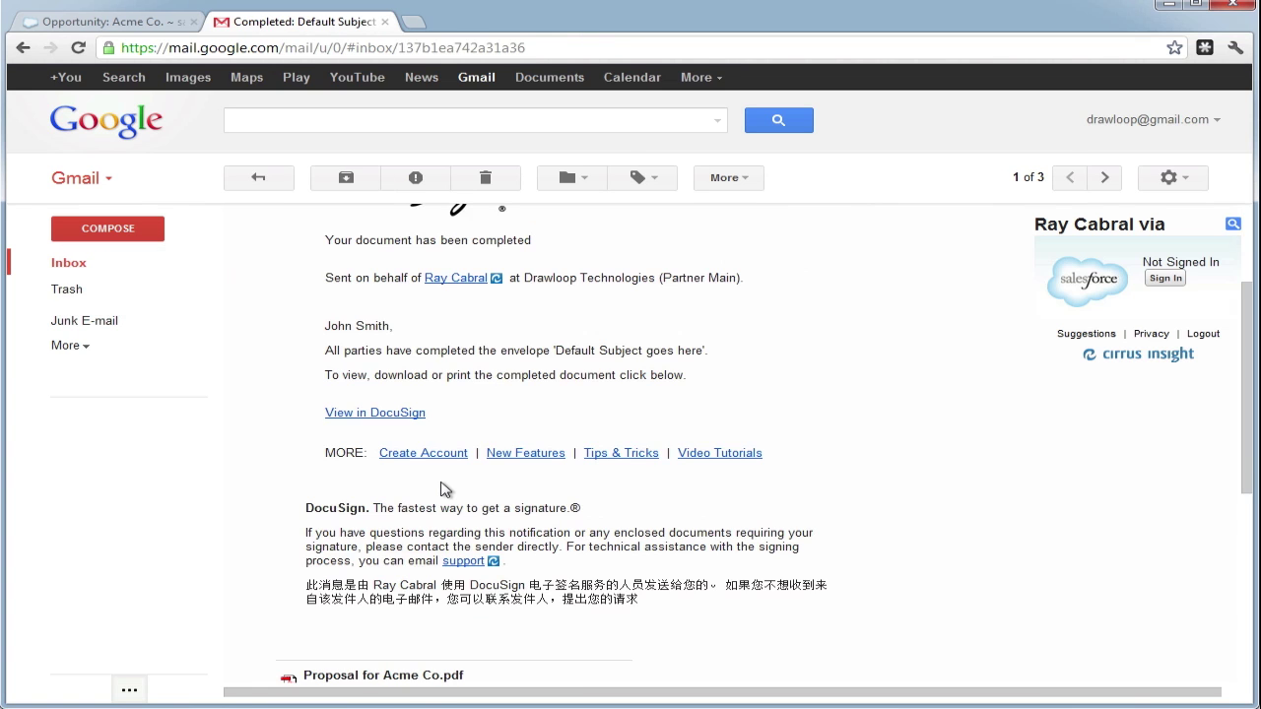
scroll(445, 489, "down", 2)
left_click(424, 604)
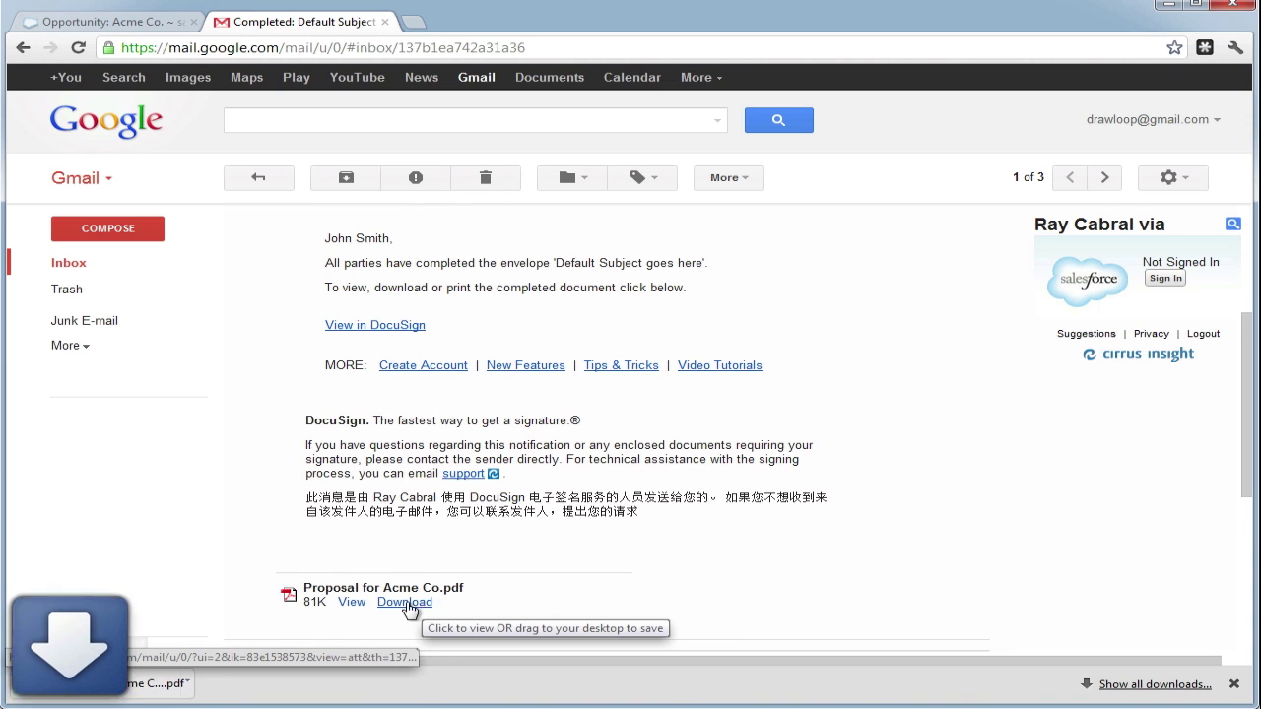
Review the fully signed PDF, close the viewer, and close Gmail to return to Salesforce.
left_click(165, 687)
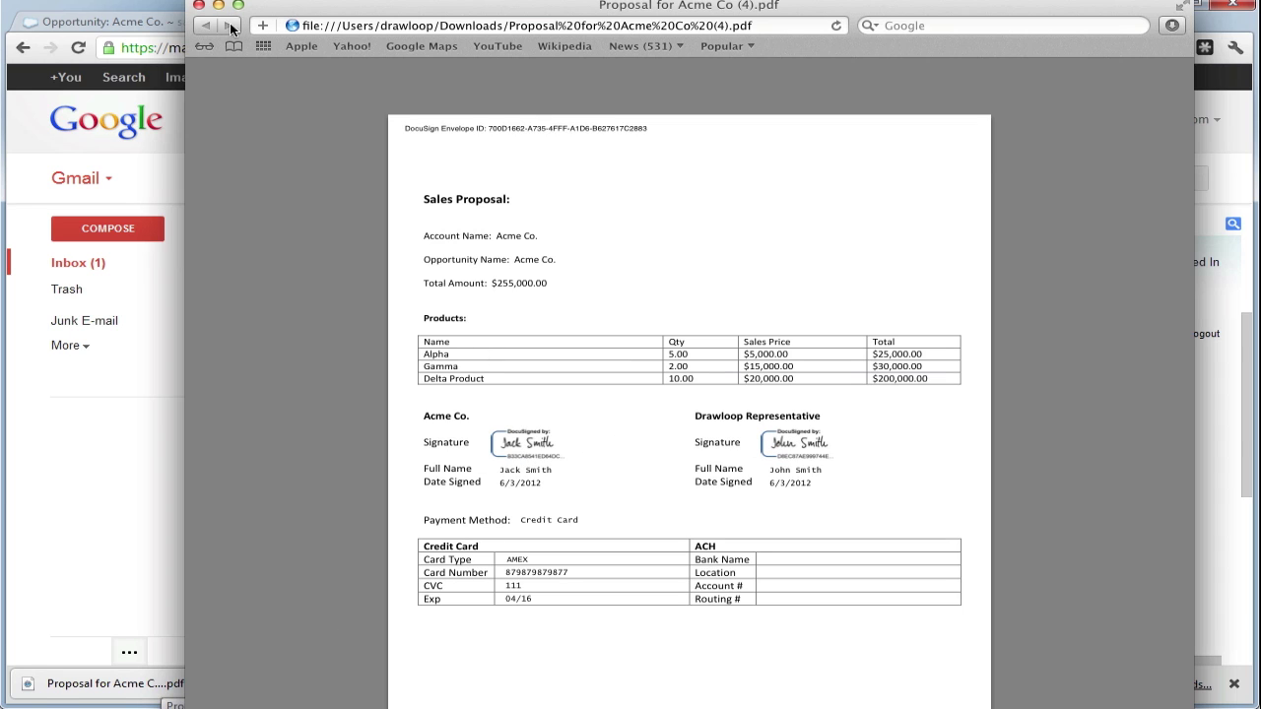
left_click(198, 6)
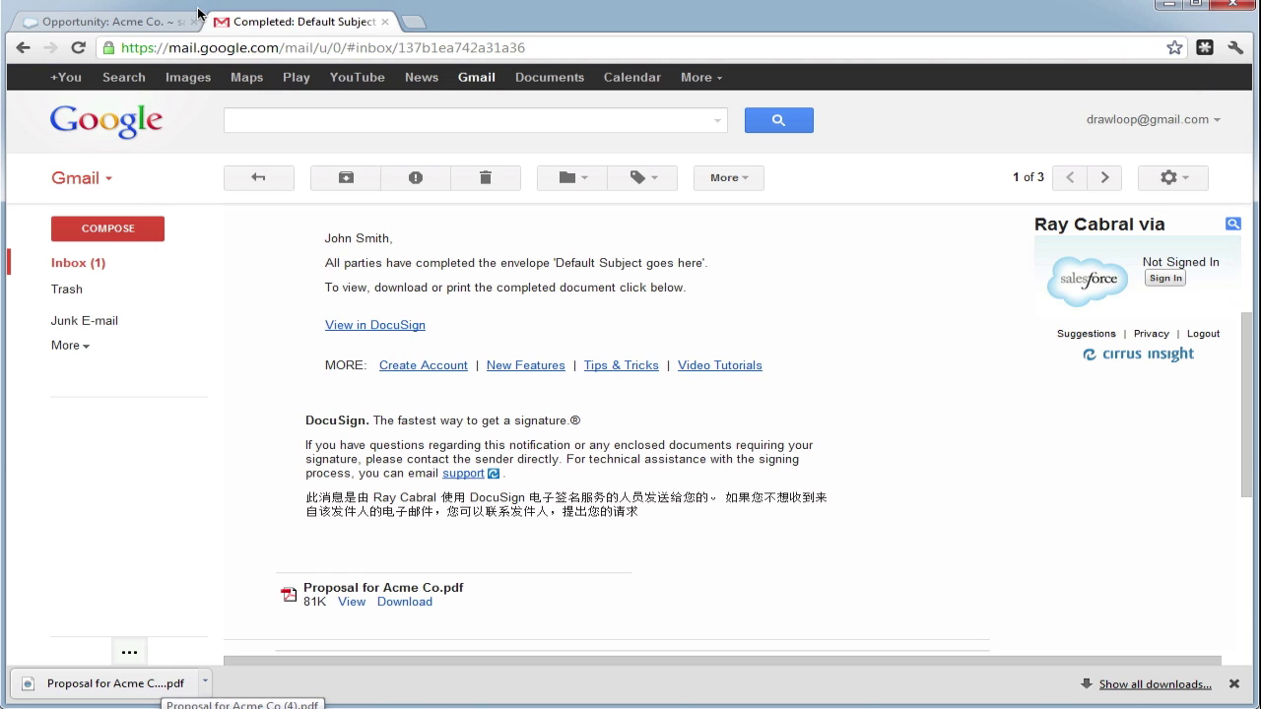
left_click(135, 262)
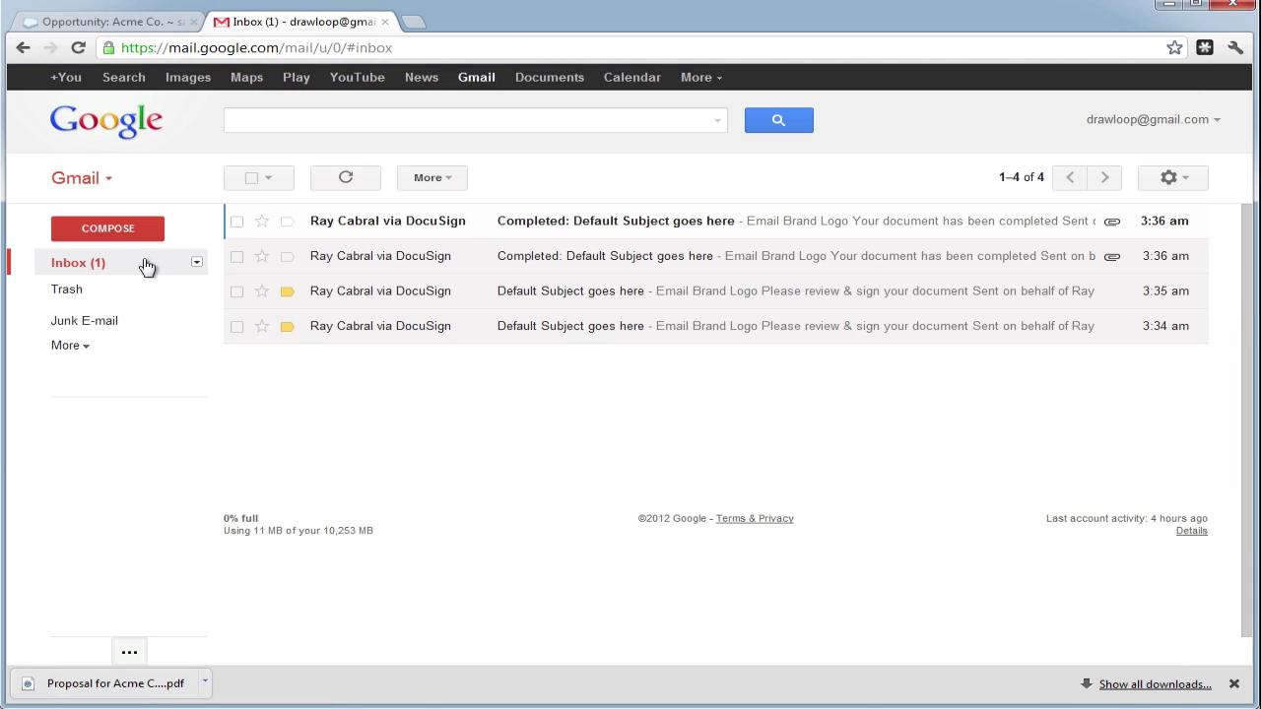
left_click(385, 22)
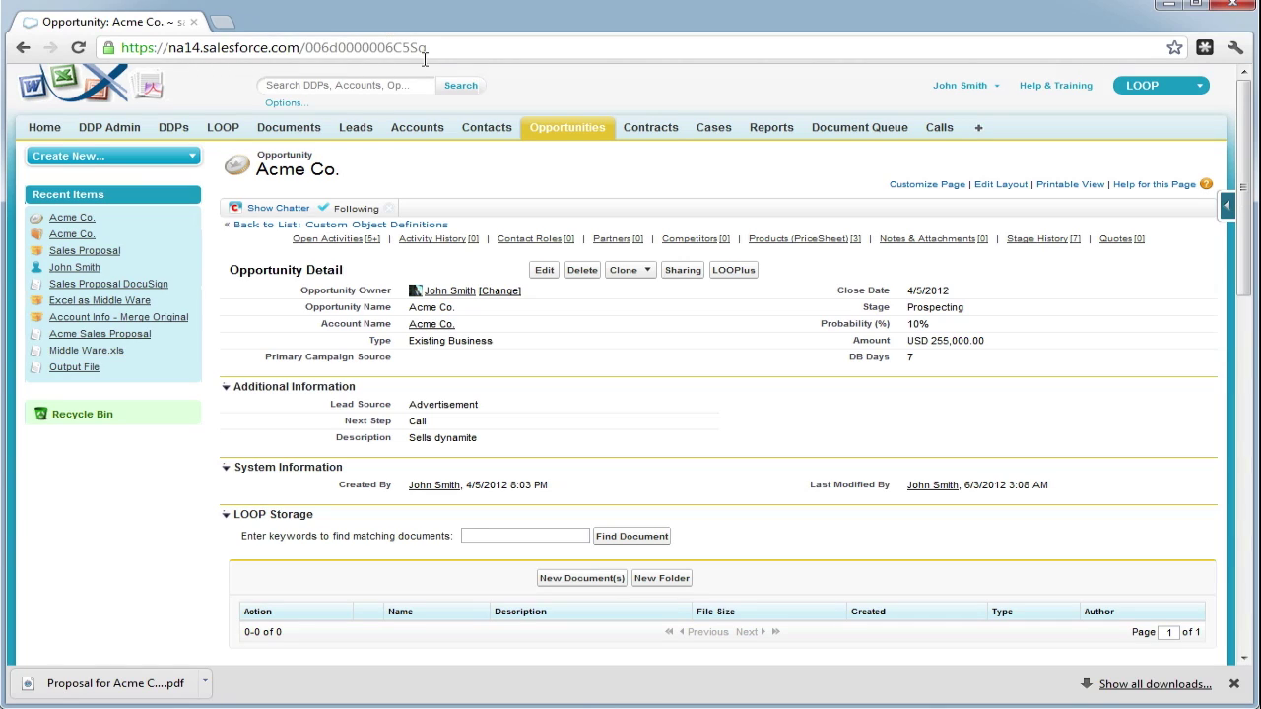
Reload the opportunity and verify Stage Closed with Proposal for Acme Co.pdf attached.
left_click(80, 48)
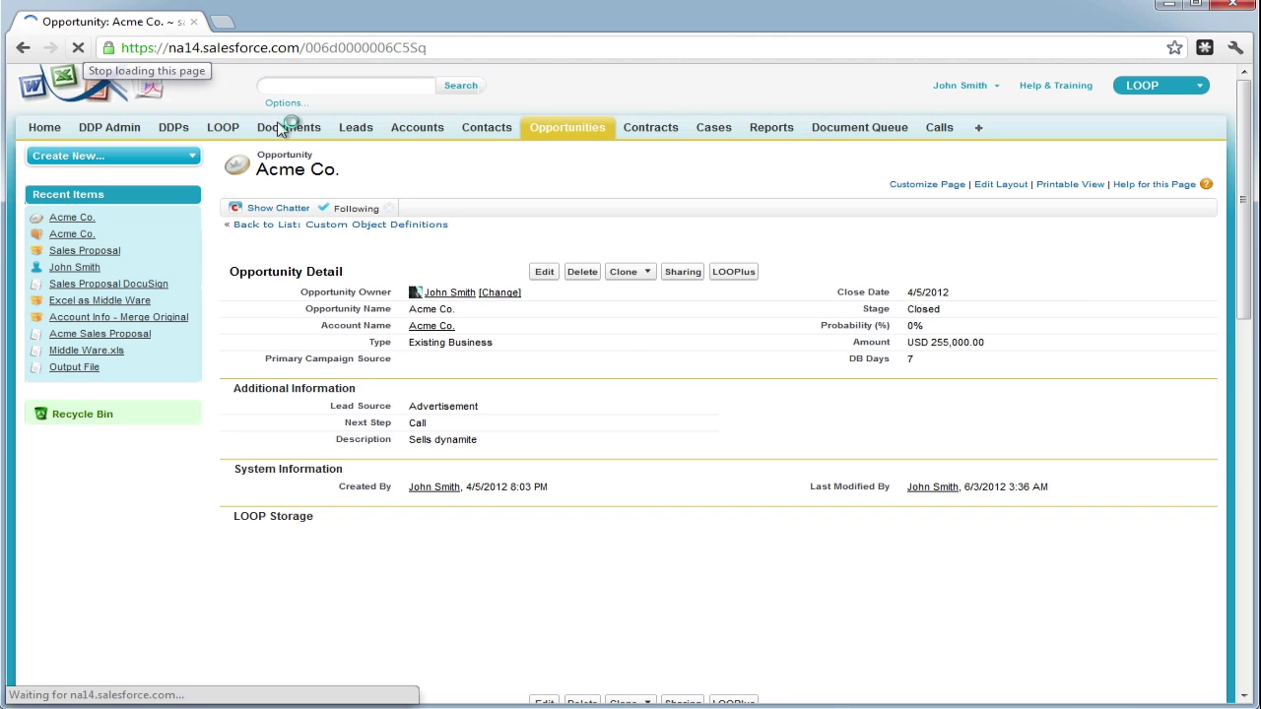
left_click_drag(946, 308, 934, 307)
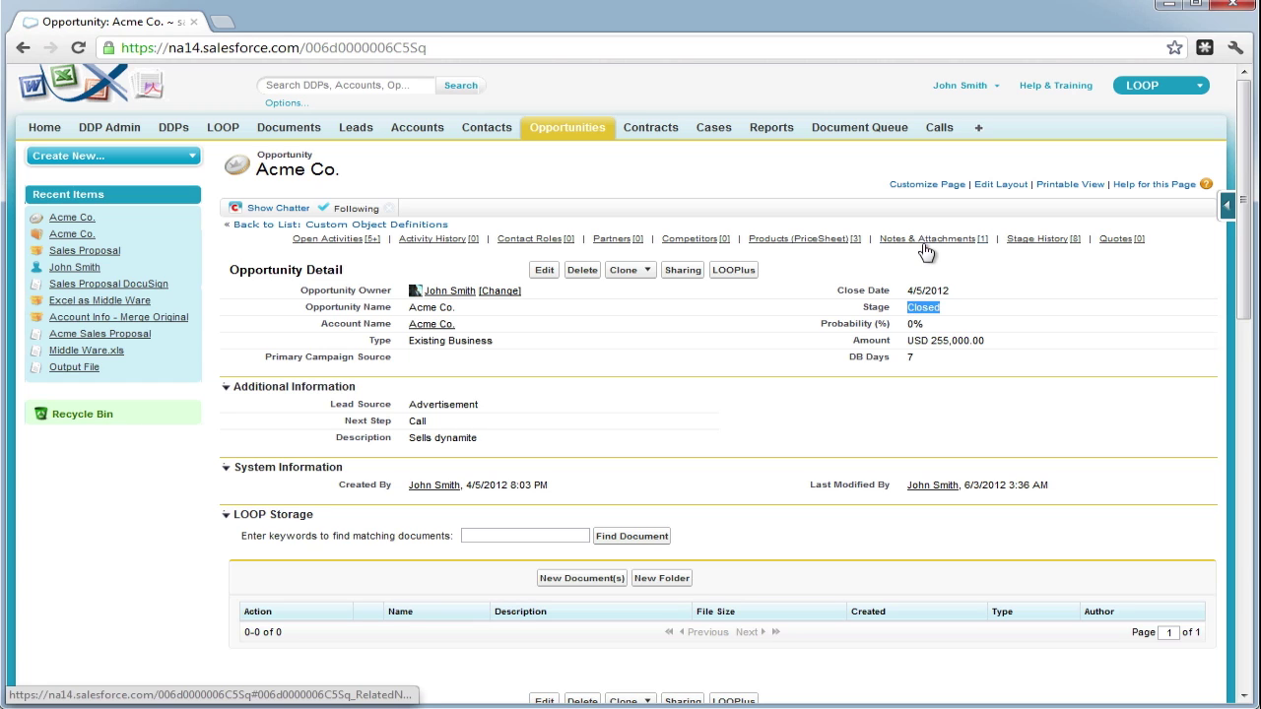
mouse_move(931, 243)
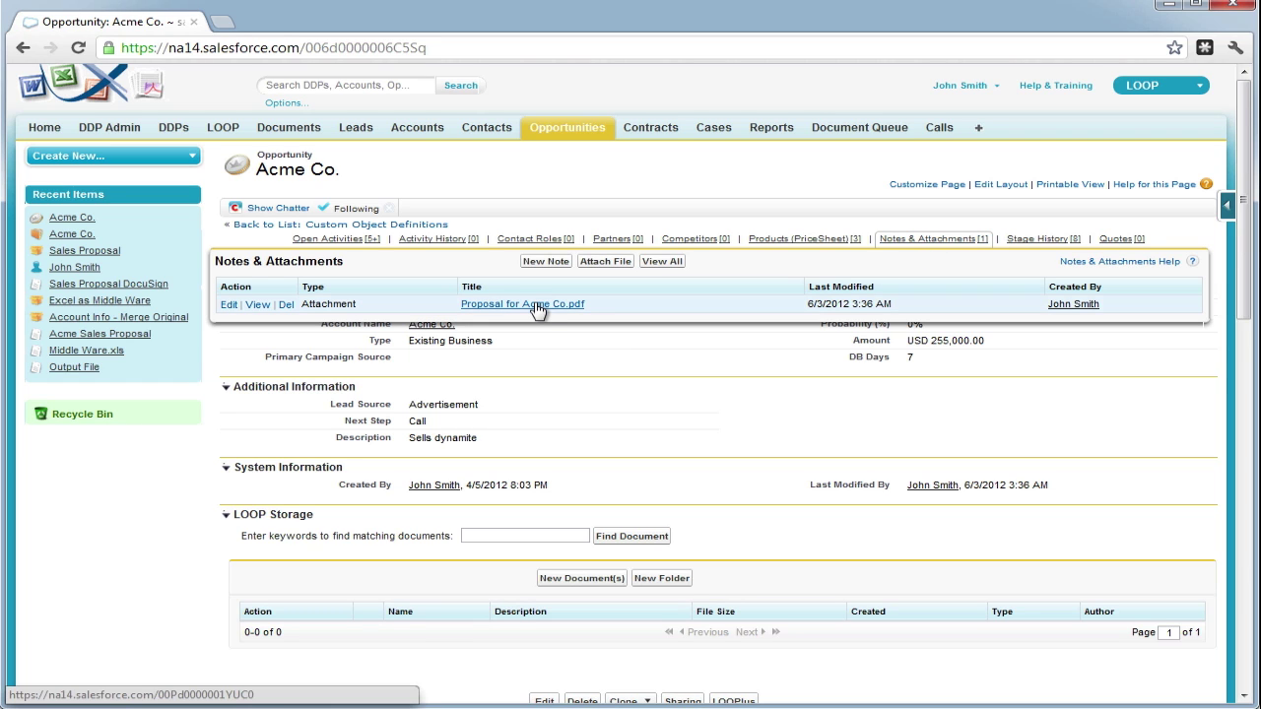
mouse_move(445, 330)
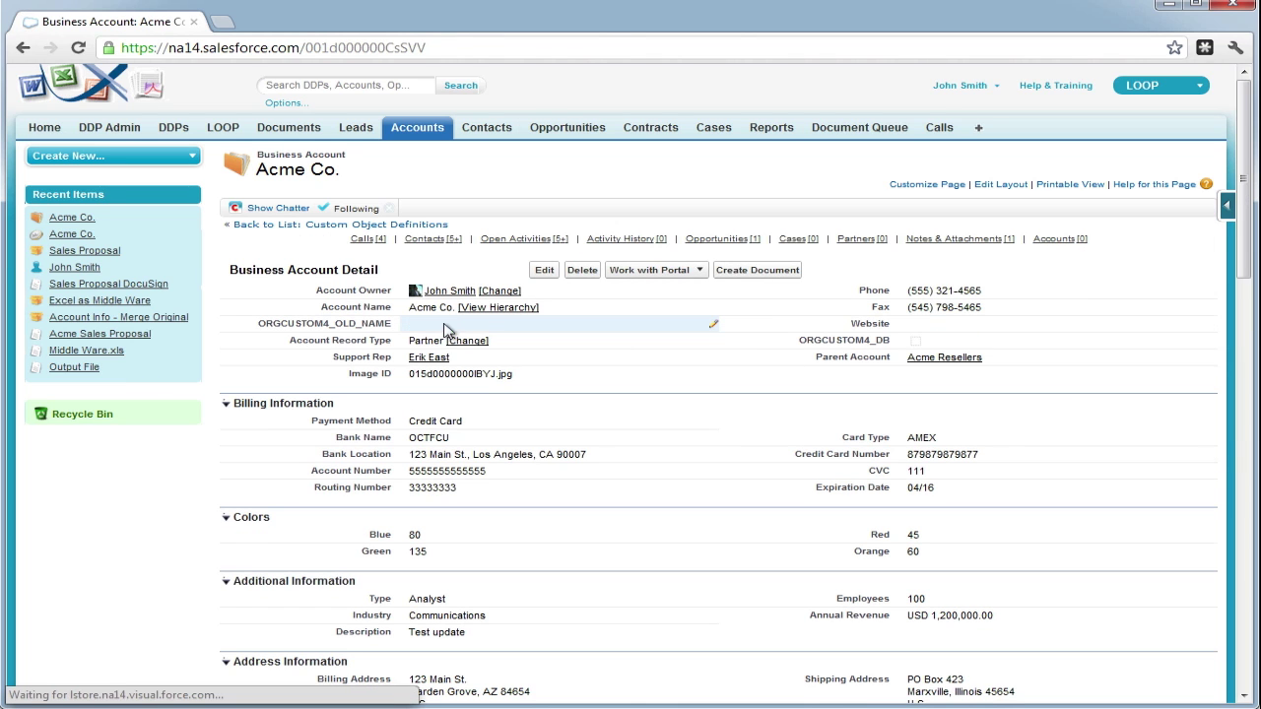
left_click_drag(410, 422, 460, 422)
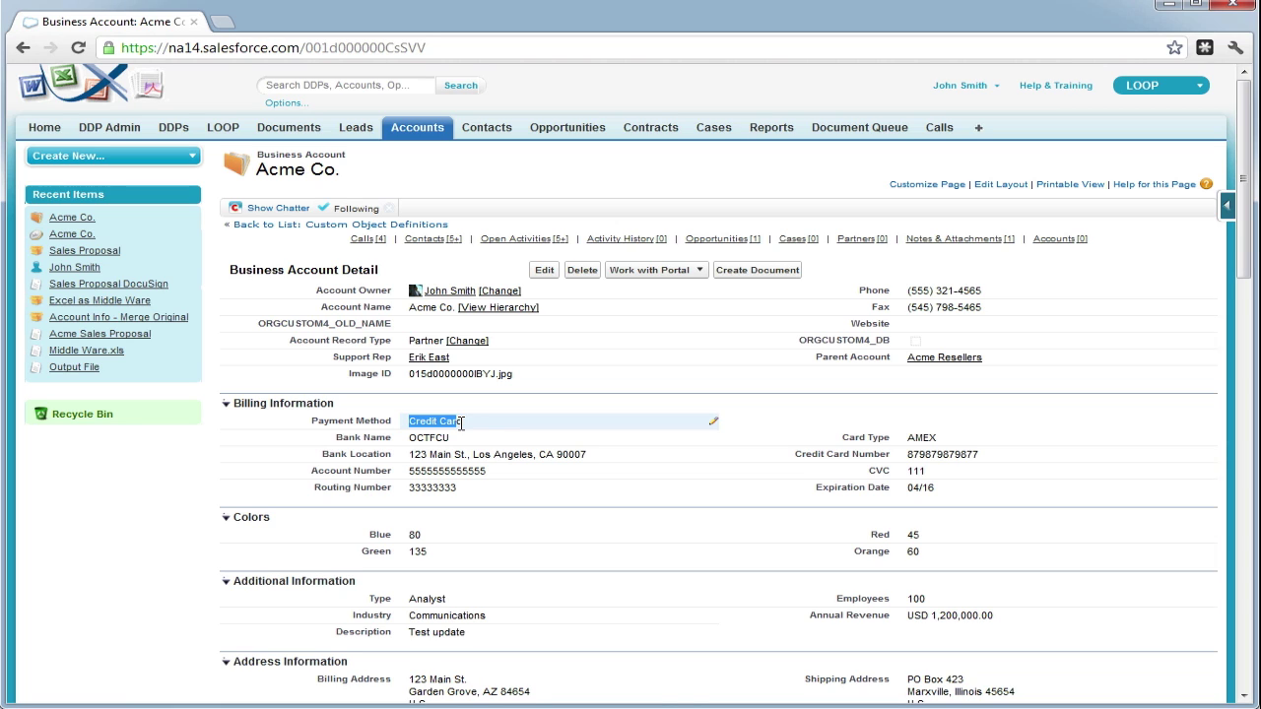
left_click_drag(907, 438, 982, 455)
left_click(911, 476)
left_click_drag(912, 477, 948, 488)
left_click(819, 490)
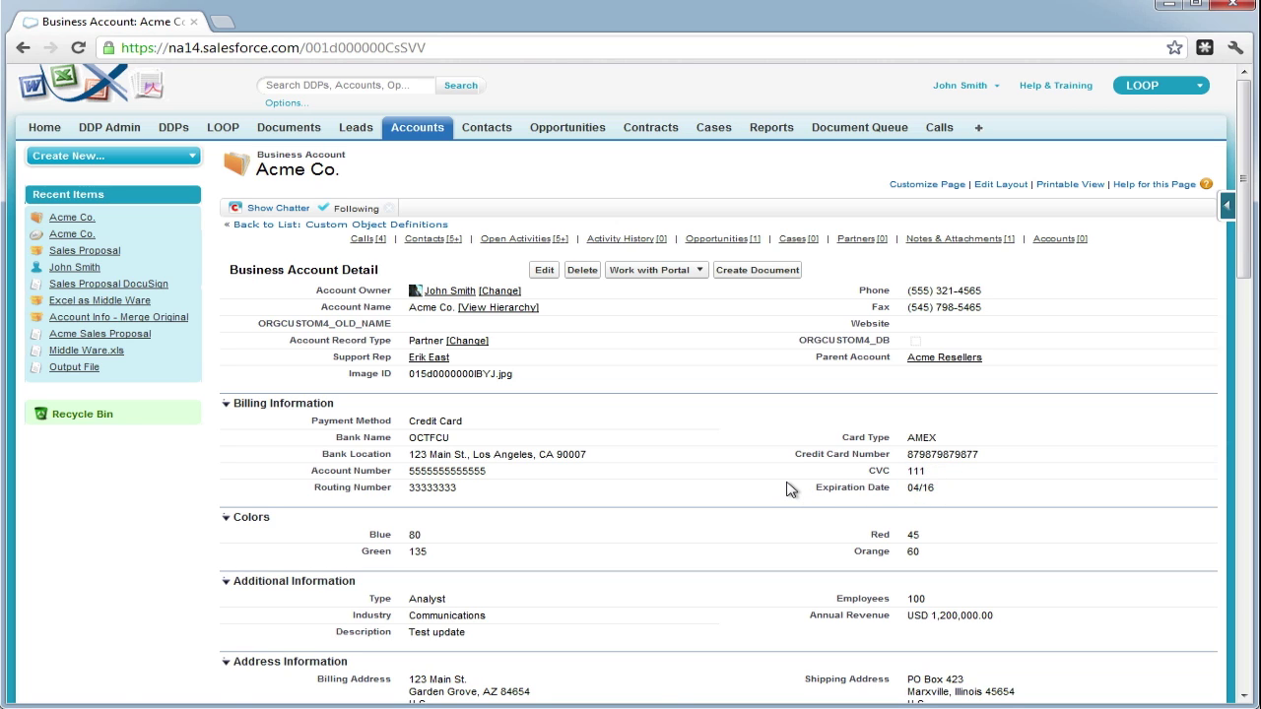